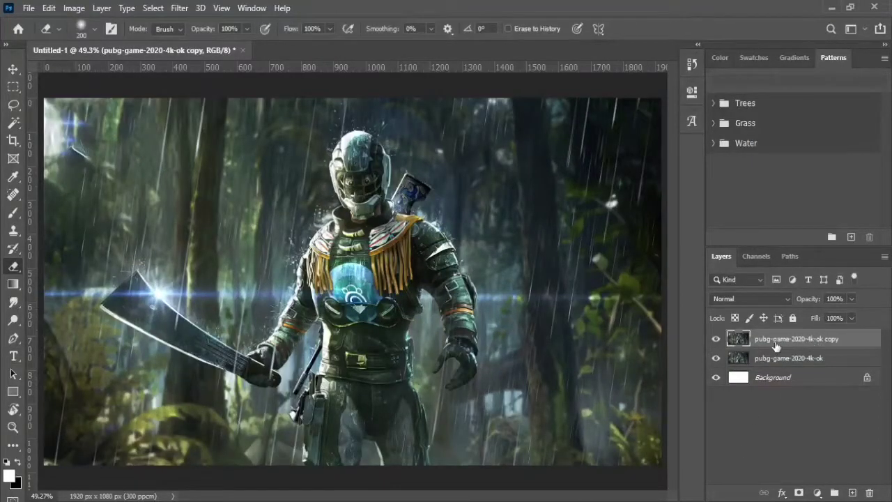
# Step: Trace the armored soldier and his machete with Pen-tool anchor points and convert the path to a selection
pyautogui.click(14, 340)
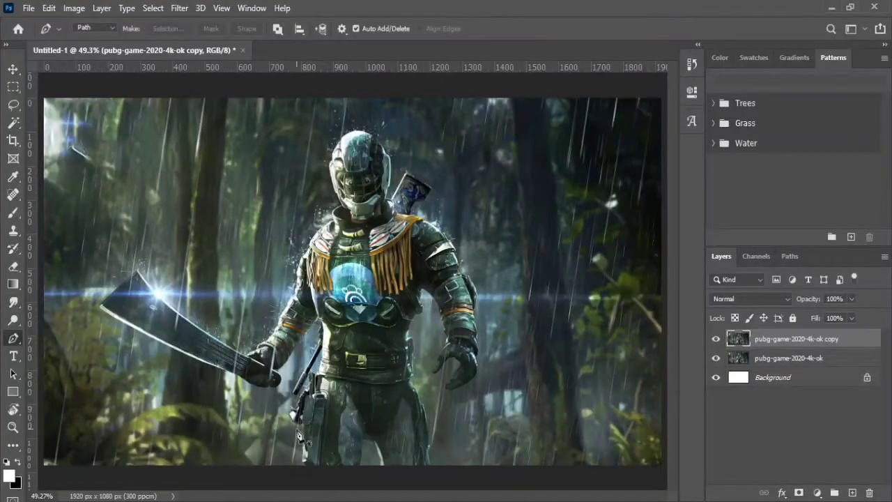
pyautogui.scroll(2, 302, 438)
pyautogui.scroll(5, 303, 437)
pyautogui.scroll(2, 313, 444)
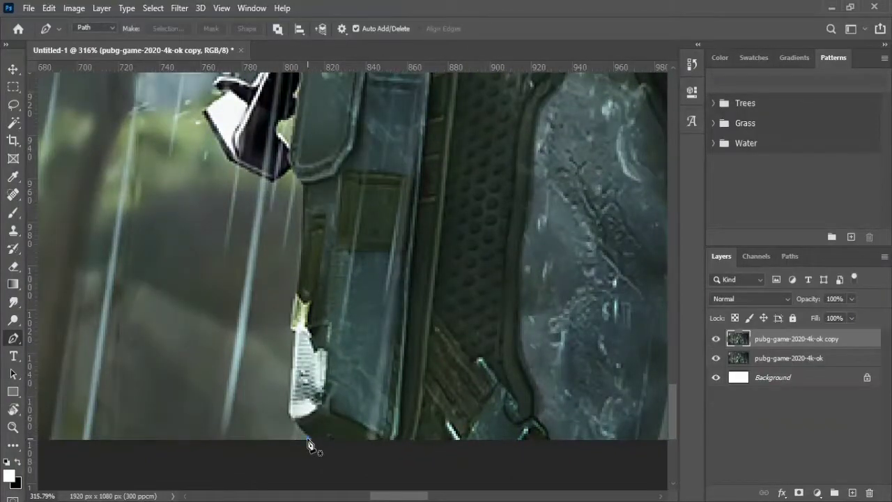
pyautogui.click(307, 437)
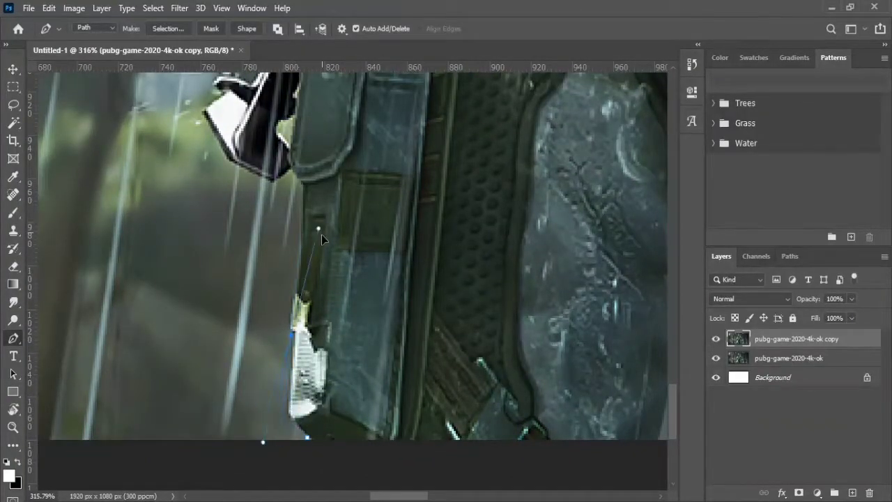
pyautogui.hotkey('ctrl', 'z')
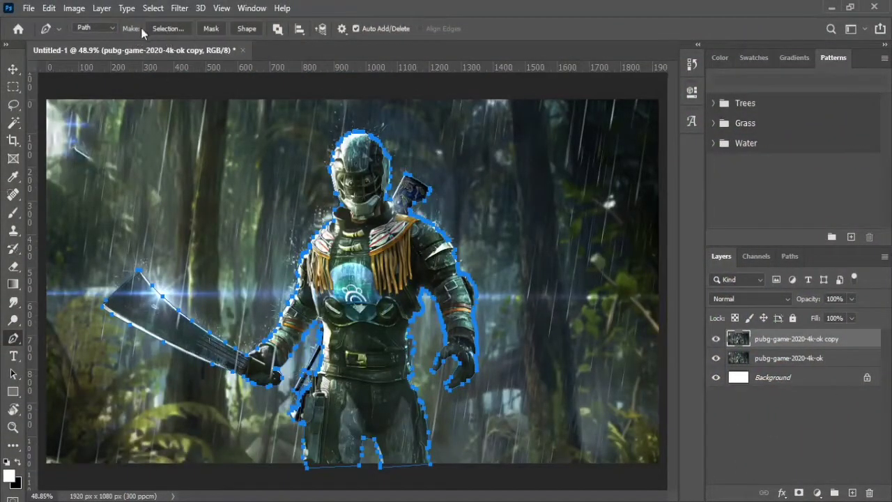
pyautogui.press('i')
pyautogui.press('p')
pyautogui.hotkey('ctrl', 'Return')
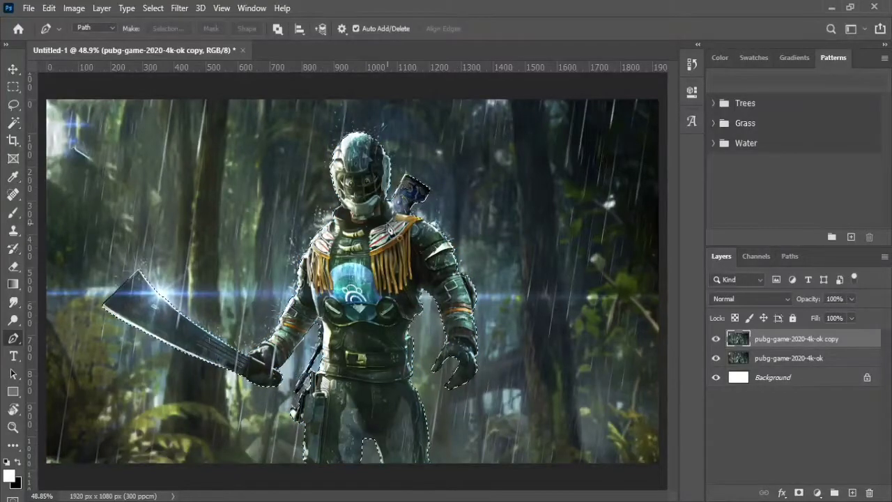
# Step: In Select and Mask, set Radius, Smart Radius and Contrast 4%, and output to a layer mask
pyautogui.click(13, 105)
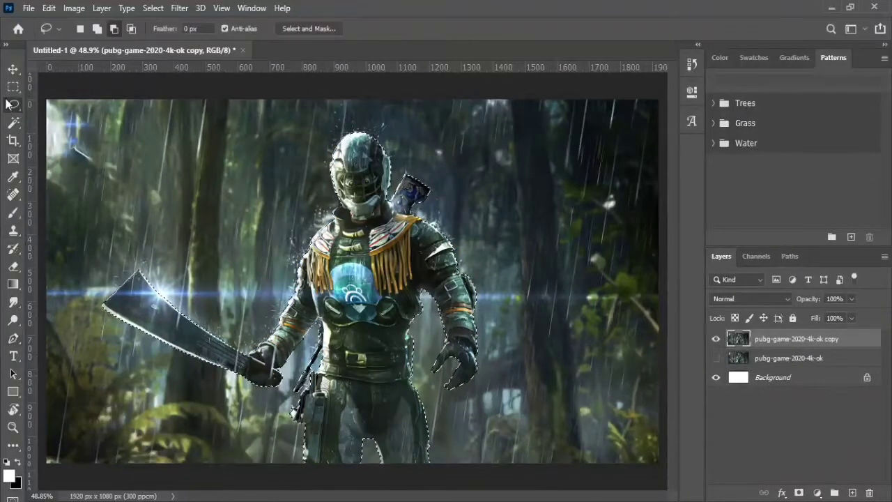
pyautogui.click(298, 29)
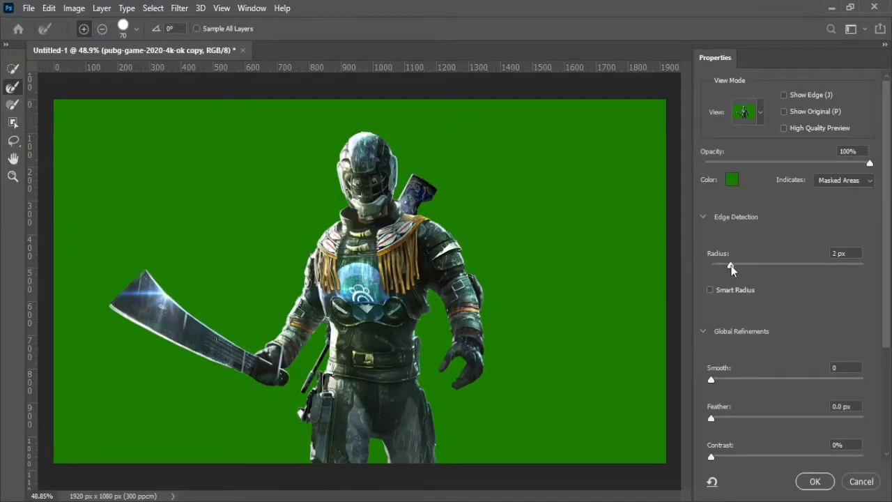
pyautogui.click(731, 266)
pyautogui.click(710, 289)
pyautogui.click(716, 458)
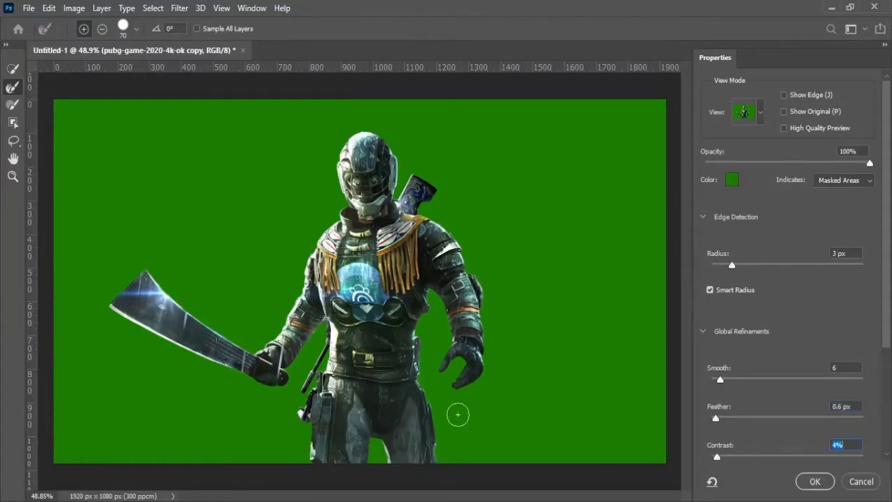
pyautogui.click(811, 481)
# Step: Hide the original jungle layer and refine the mask again with Radius reset to 0 px
pyautogui.click(716, 357)
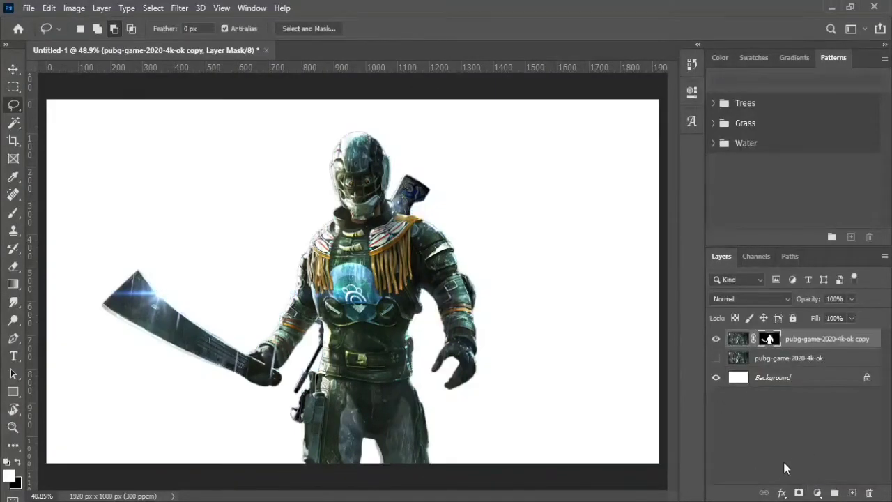
pyautogui.hotkey('alt', 'ctrl', 'r')
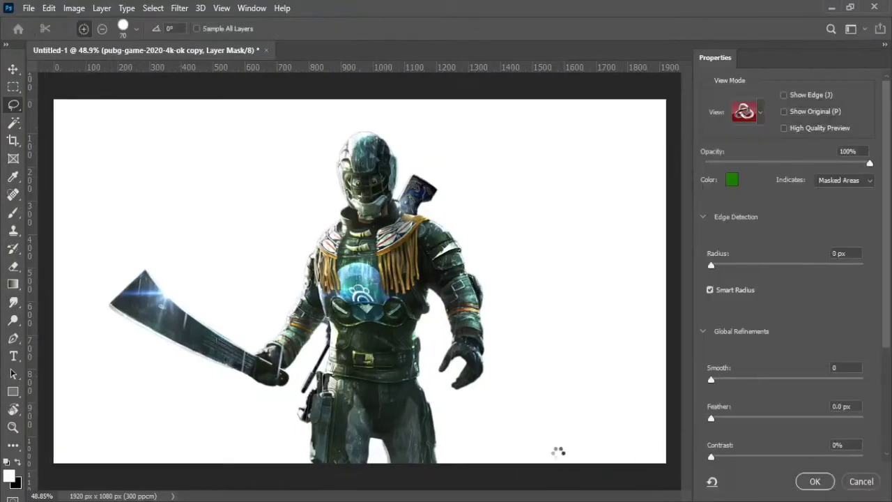
pyautogui.click(715, 266)
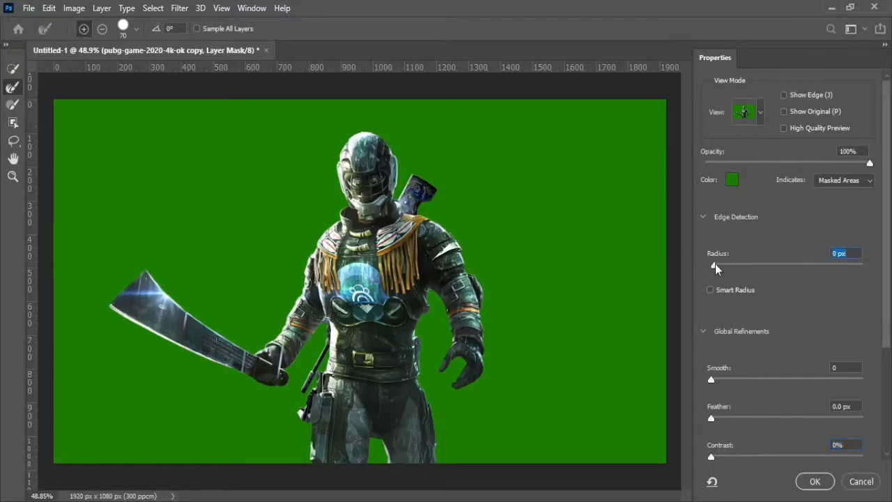
pyautogui.click(813, 481)
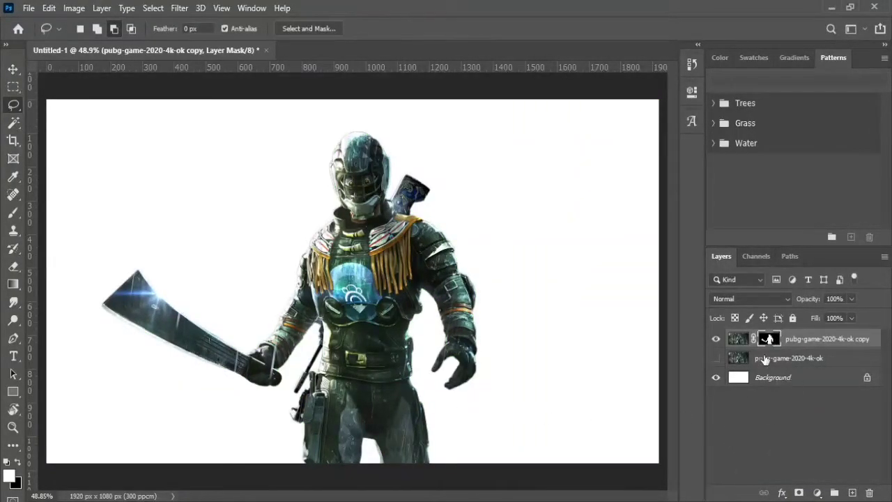
# Step: Re-show and duplicate the original jungle layer, then load the soldier cutout's outline as a selection
pyautogui.click(716, 358)
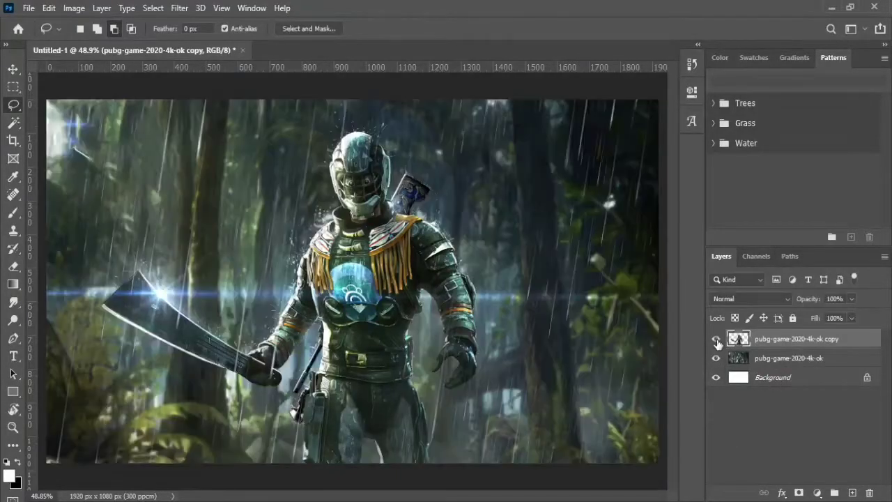
pyautogui.click(756, 358)
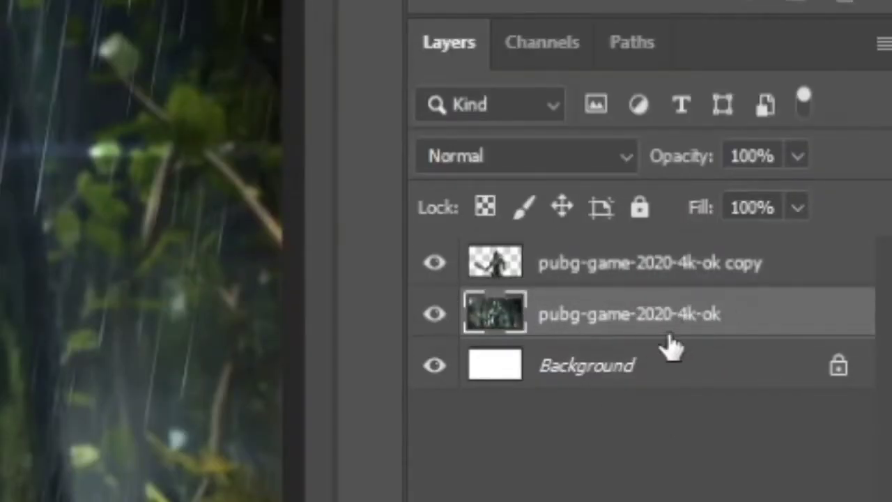
pyautogui.moveTo(585, 328); pyautogui.dragTo(492, 488)
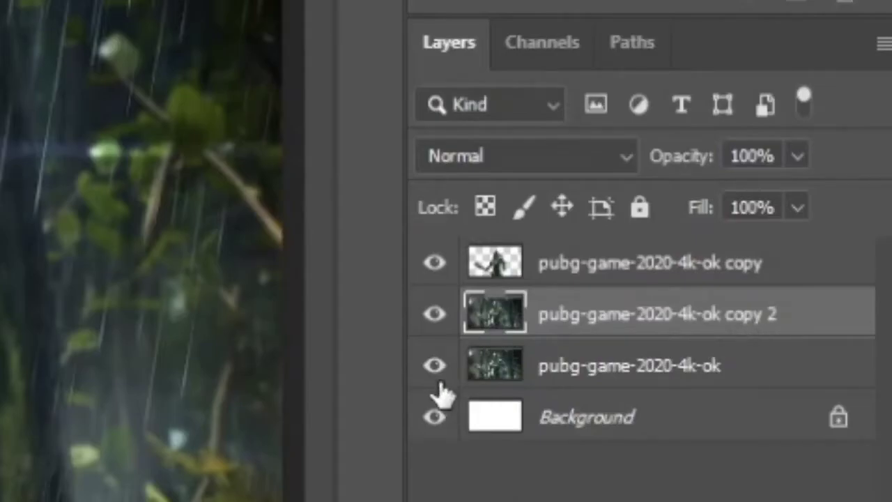
pyautogui.click(513, 268)
pyautogui.keyDown('ctrl'); pyautogui.click(513, 268); pyautogui.keyUp('ctrl')
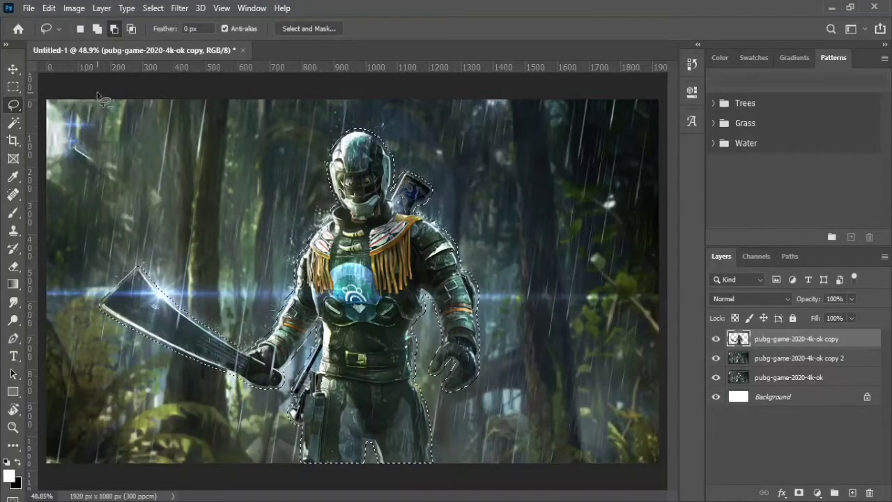
# Step: Content-aware fill the soldier's area on the pubg-game-2020-4k-ok copy 2 layer and check the result
pyautogui.click(765, 360)
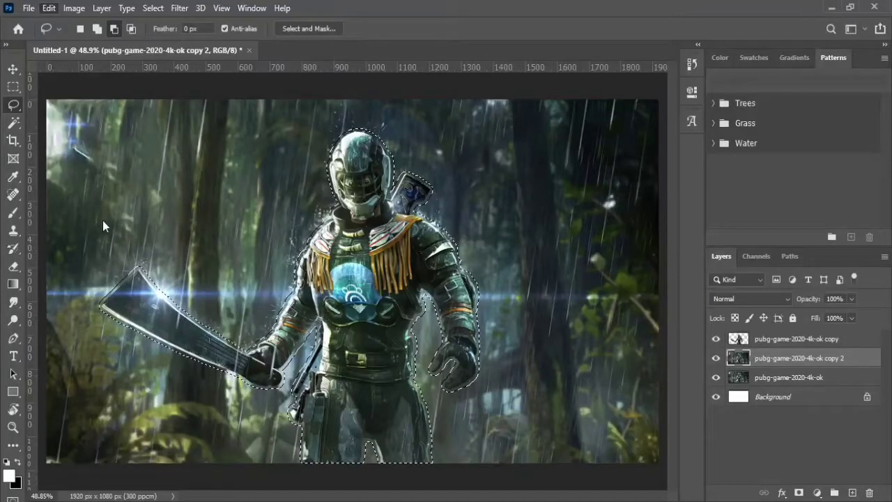
pyautogui.press('i')
pyautogui.press('l')
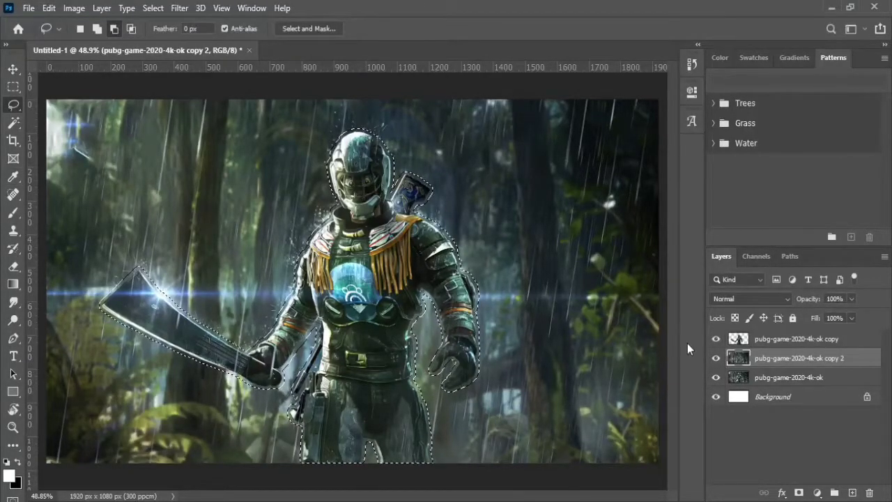
pyautogui.click(715, 339)
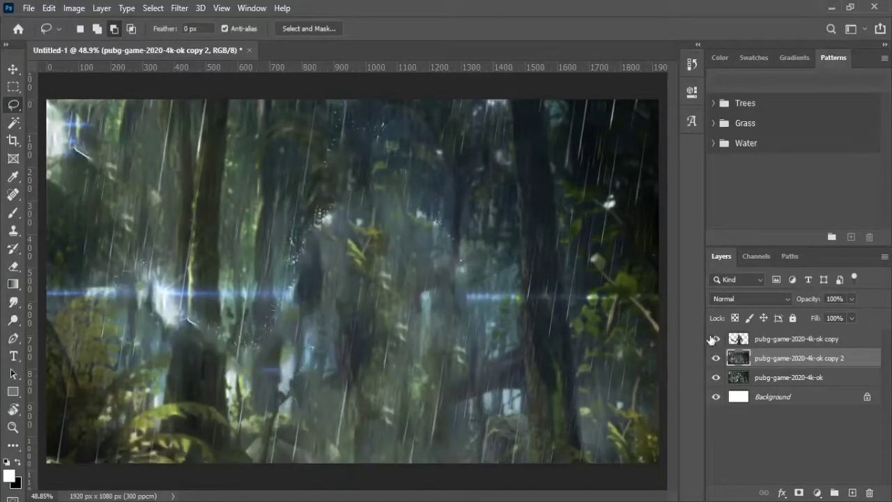
pyautogui.click(715, 338)
# Step: Paint a large soft green glow around the soldier
pyautogui.press('s')
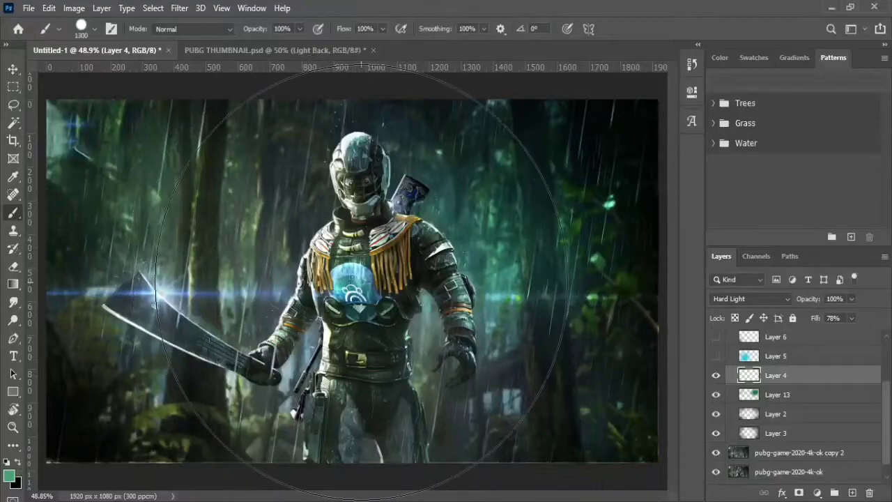
pyautogui.press('[')
pyautogui.click(363, 280)
pyautogui.hotkey('ctrl', 'z')
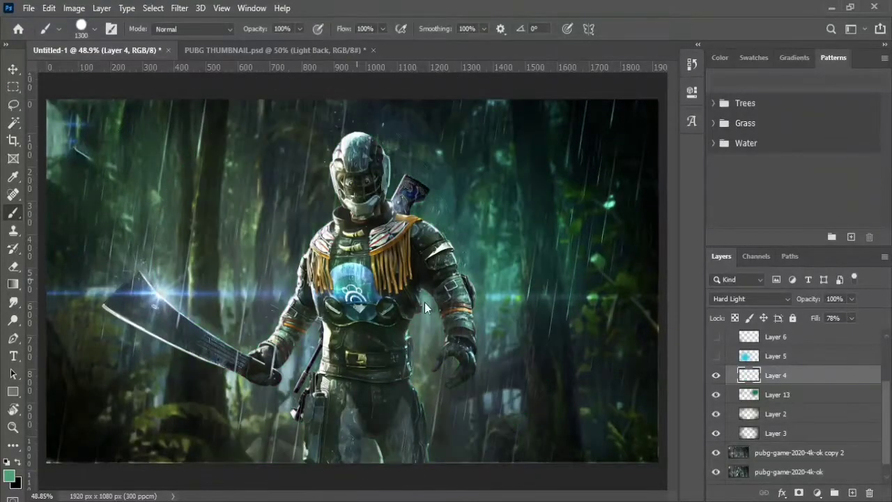
pyautogui.click(375, 235)
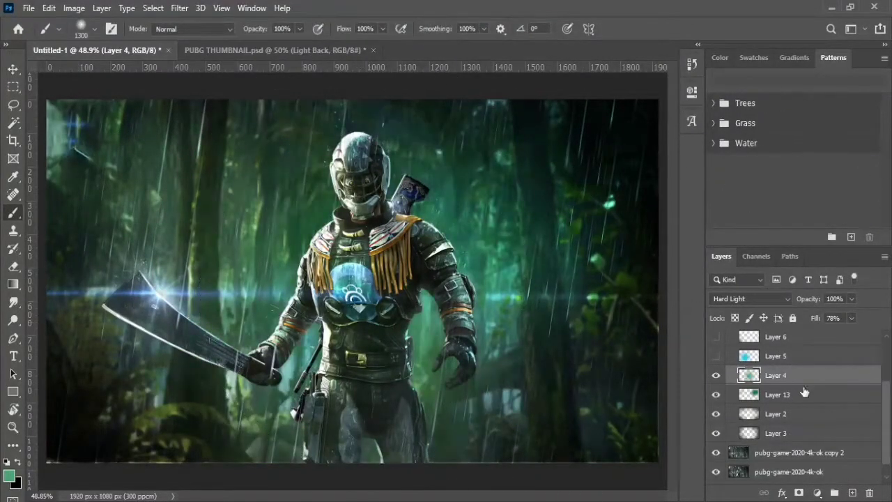
# Step: Show Layer 5's cyan glow, erase its left side, and paint soft green over the centre
pyautogui.click(770, 355)
pyautogui.click(716, 356)
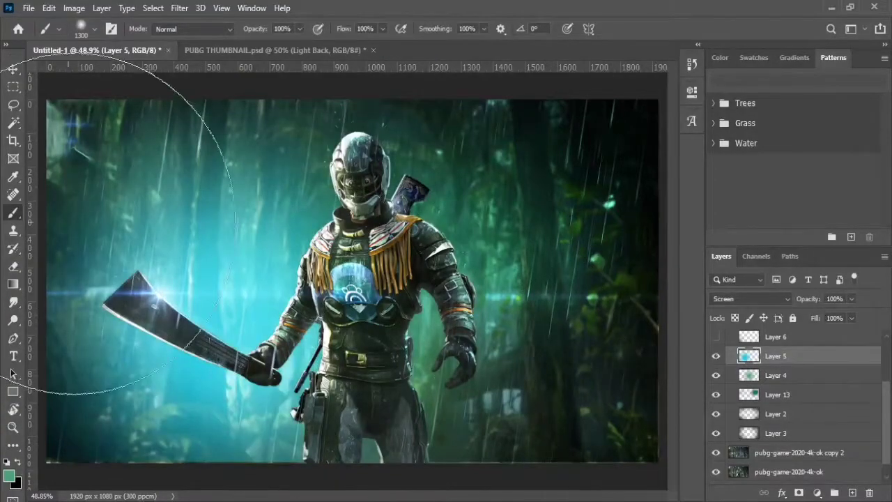
pyautogui.press('e')
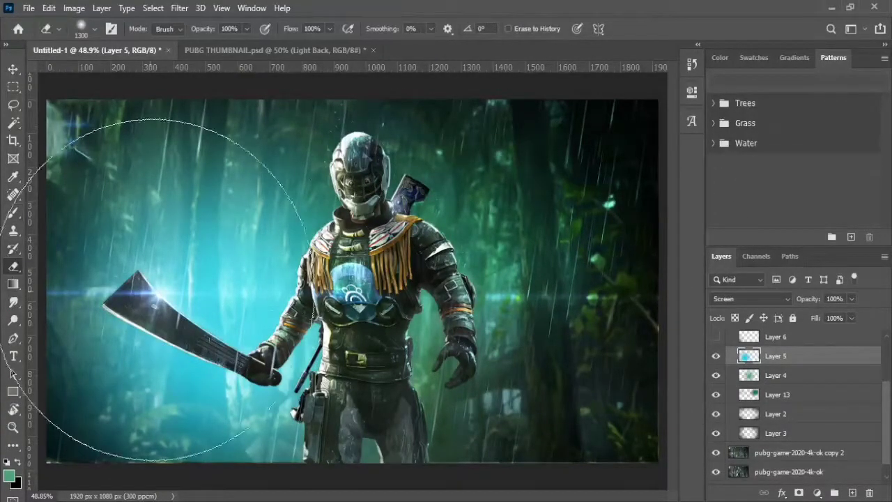
pyautogui.moveTo(139, 258); pyautogui.dragTo(174, 334)
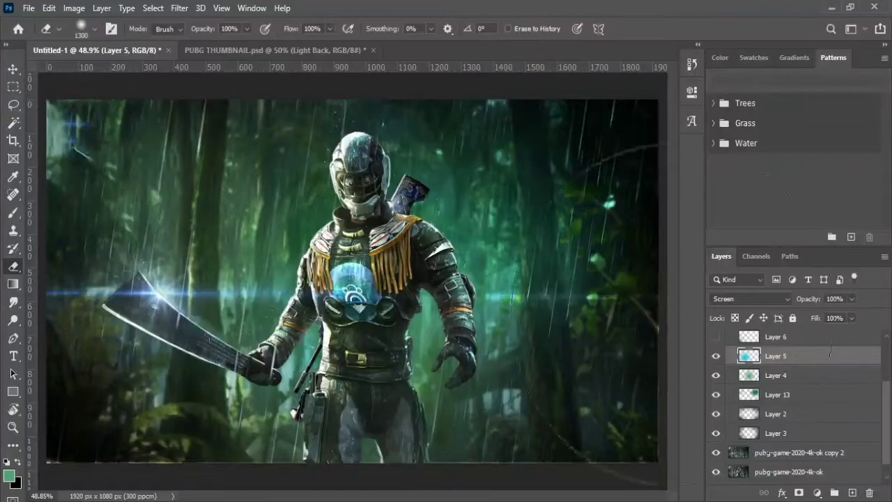
pyautogui.press('b')
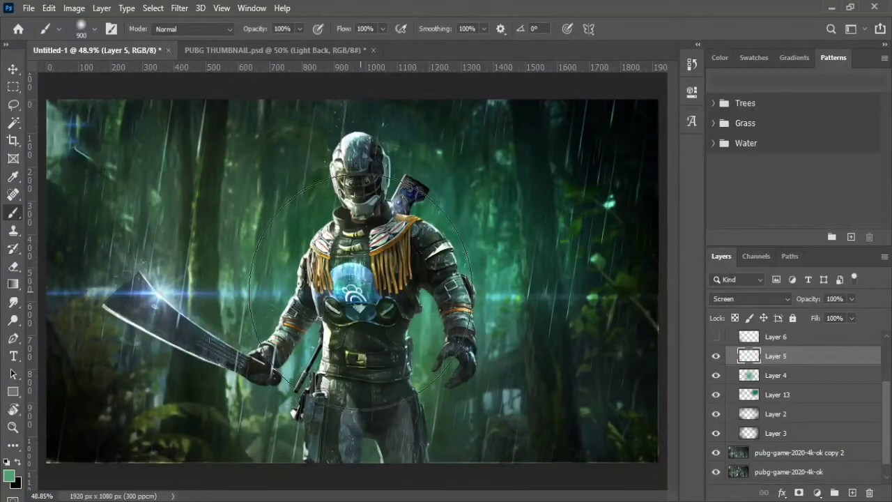
pyautogui.press('[')
pyautogui.press('[')
pyautogui.press('[')
pyautogui.click(363, 292)
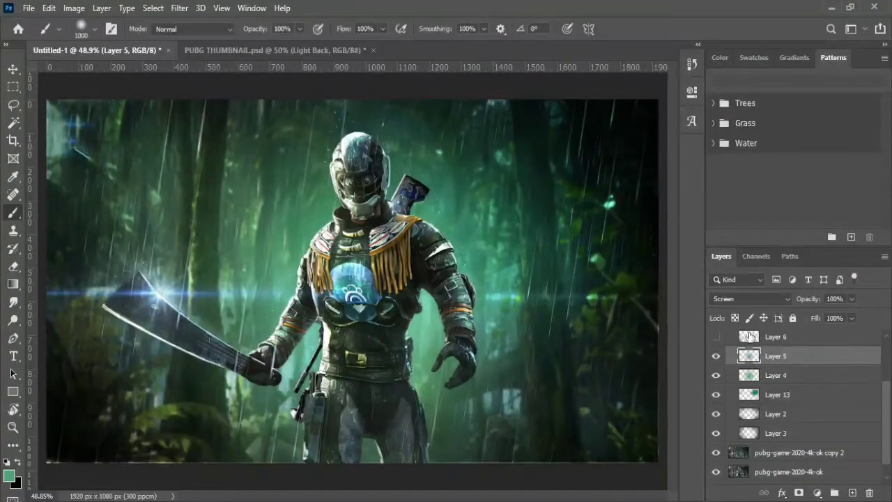
# Step: On Layer 6, paint a sampled lighter green around the head and shoulders at 700px, then reveal Layer 8
pyautogui.click(749, 336)
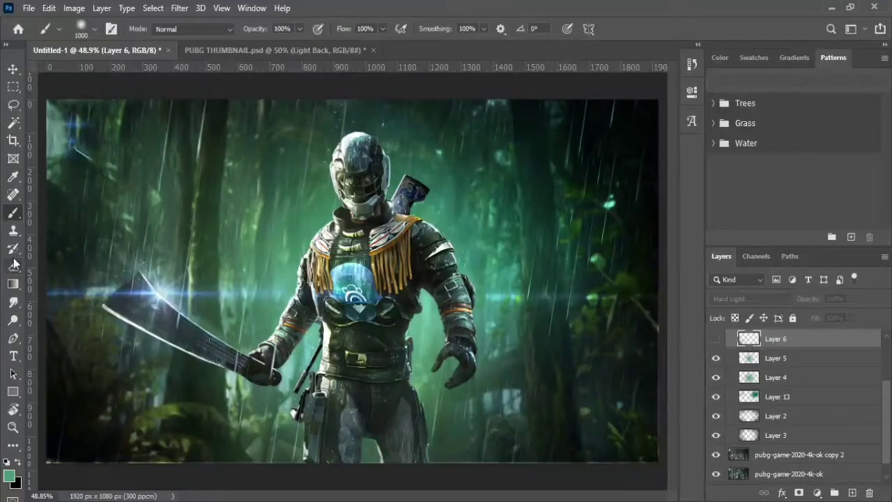
pyautogui.click(14, 265)
pyautogui.click(715, 338)
pyautogui.click(13, 211)
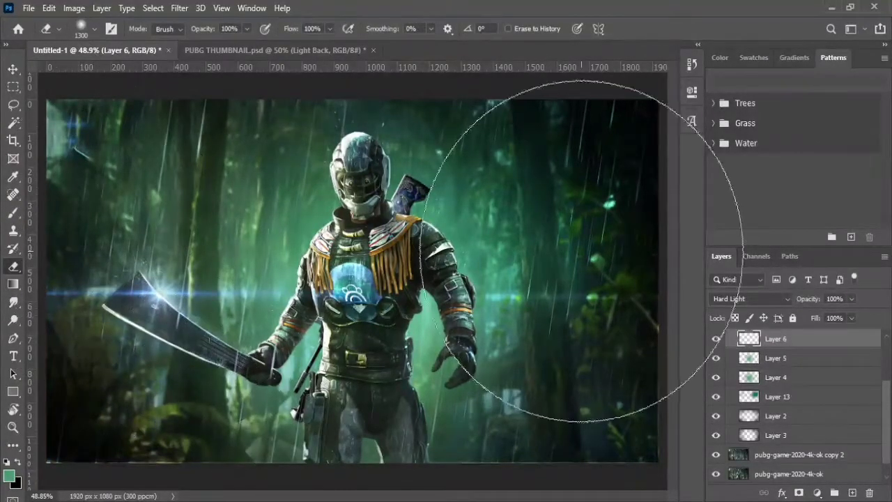
pyautogui.press('i')
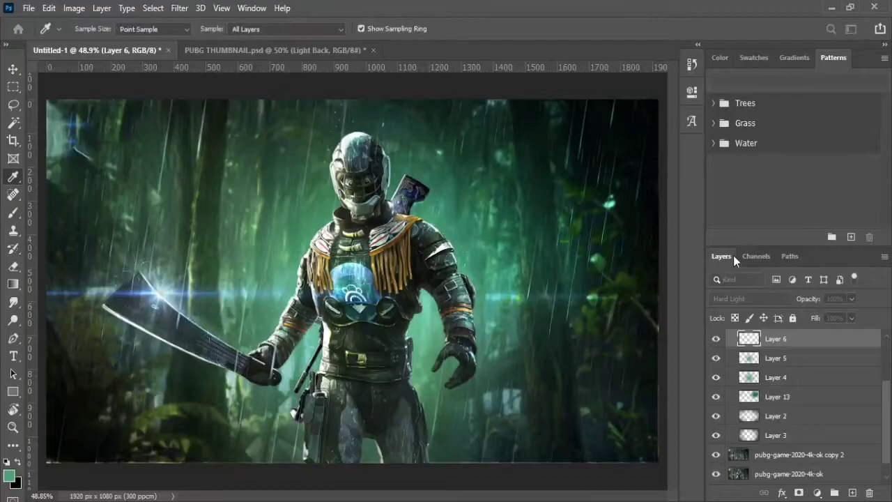
pyautogui.press('b')
pyautogui.keyDown('alt'); pyautogui.click(608, 203); pyautogui.keyUp('alt')
pyautogui.press('[')
pyautogui.press('[')
pyautogui.press('[')
pyautogui.moveTo(327, 209); pyautogui.dragTo(404, 181)
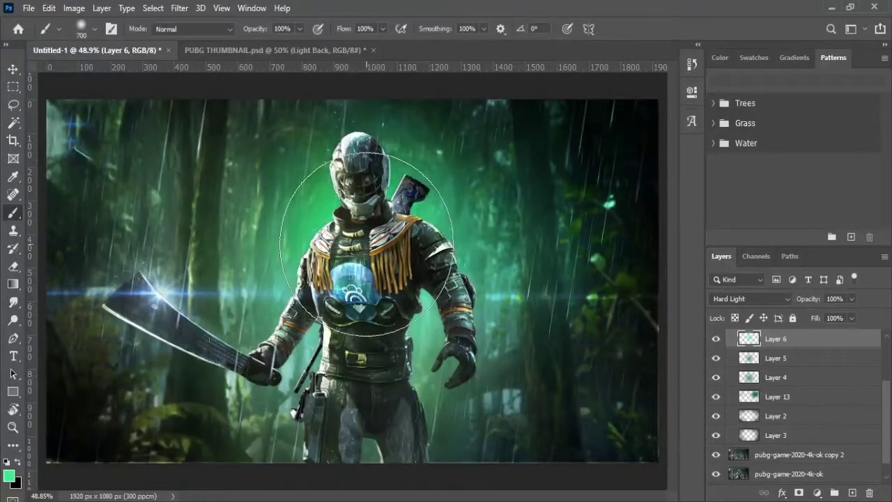
pyautogui.scroll(2, 801, 420)
pyautogui.click(715, 358)
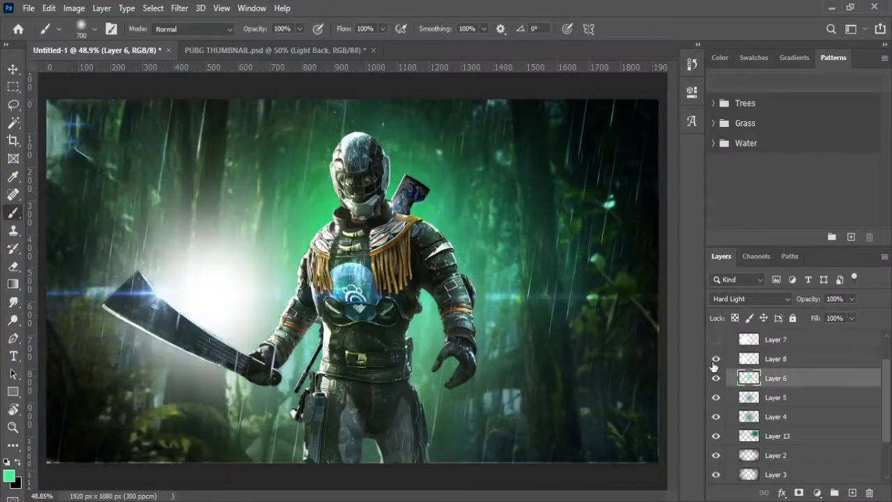
# Step: Move Layer 8's white glow to the right and position Layer 7's glow on the chest
pyautogui.click(754, 358)
pyautogui.press('v')
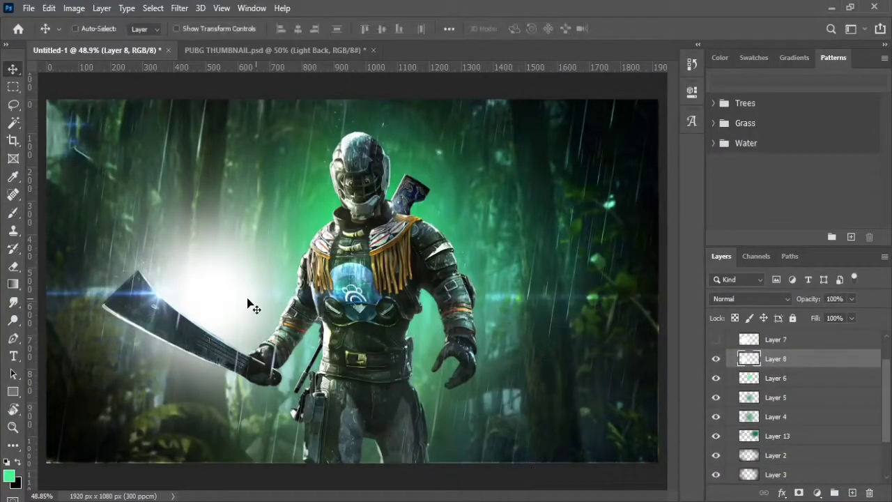
pyautogui.moveTo(247, 302)
pyautogui.mouseDown()
pyautogui.moveTo(392, 298)
pyautogui.moveTo(382, 265)
pyautogui.mouseUp()
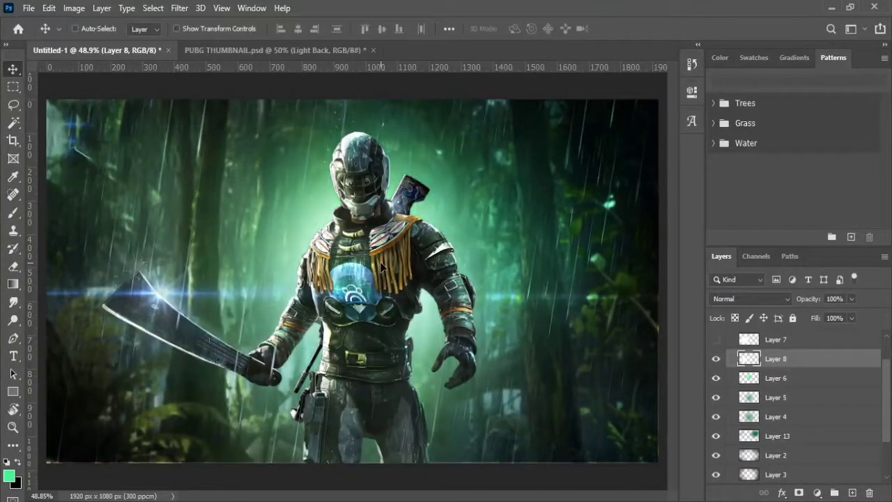
pyautogui.click(715, 340)
pyautogui.click(755, 339)
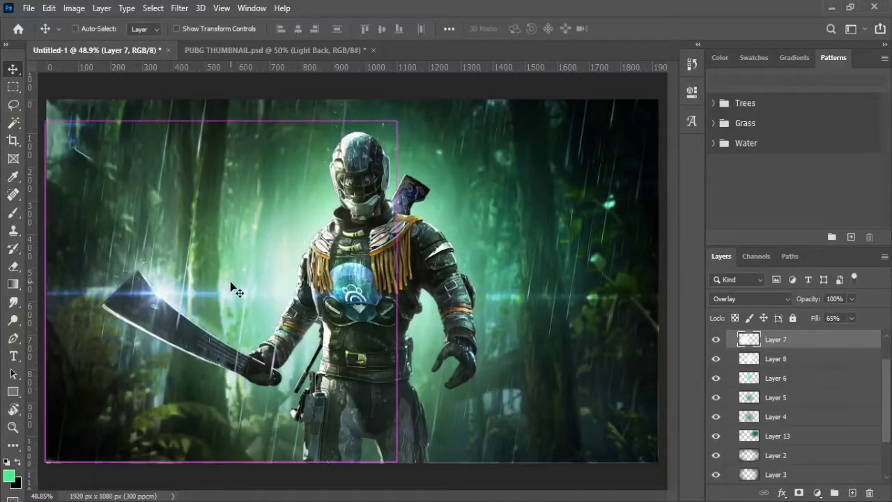
pyautogui.moveTo(231, 282); pyautogui.dragTo(419, 252)
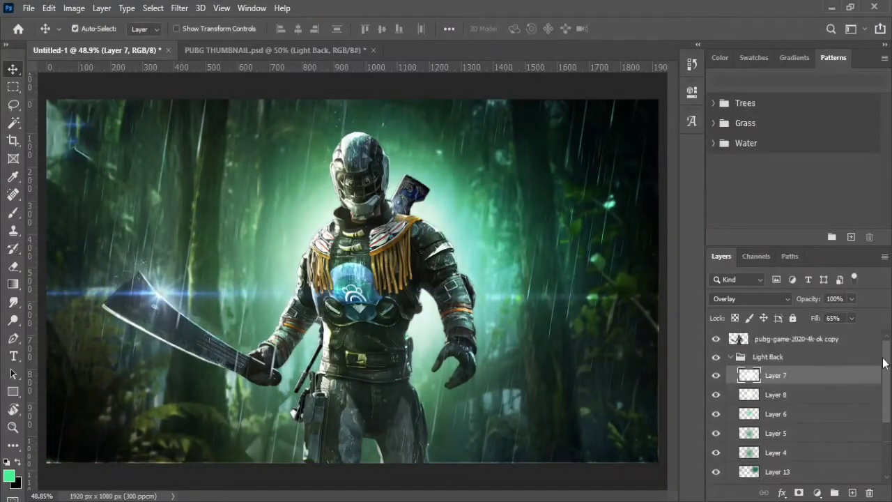
# Step: Move Layer 14 and Hue/Saturation 1 above the character copy and clip them to it
pyautogui.moveTo(804, 377); pyautogui.dragTo(767, 331)
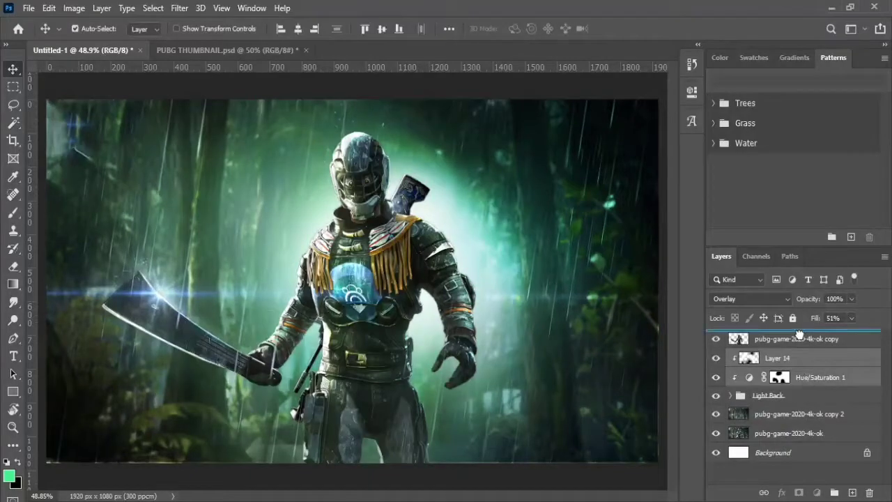
pyautogui.hotkey('ctrl', 'alt', 'g')
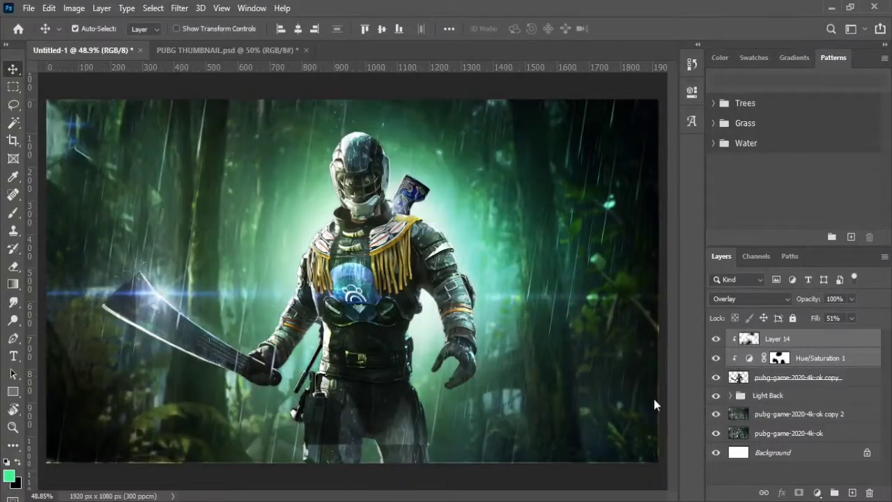
pyautogui.moveTo(716, 395); pyautogui.dragTo(716, 432)
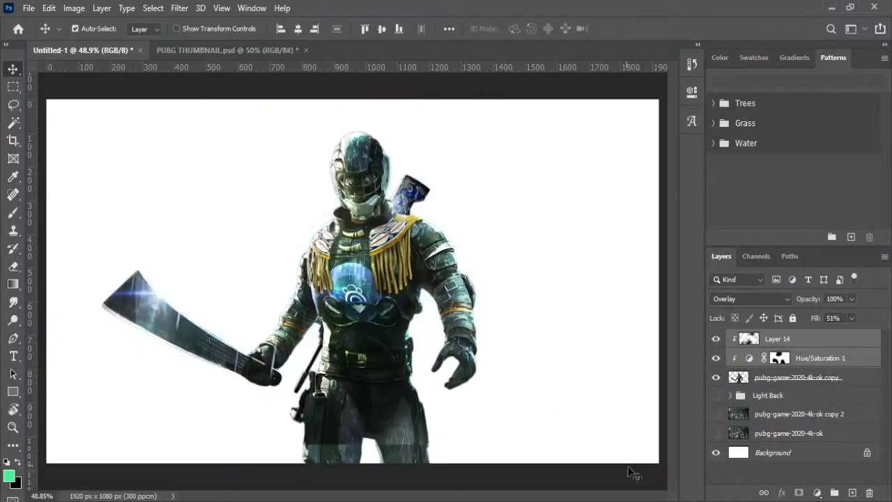
pyautogui.click(715, 452)
pyautogui.hotkey('ctrl', 'z')
pyautogui.hotkey('ctrl', 'z')
# Step: Hide Layer 14 and give the Hue/Saturation 1 adjustment a plain white mask
pyautogui.click(748, 340)
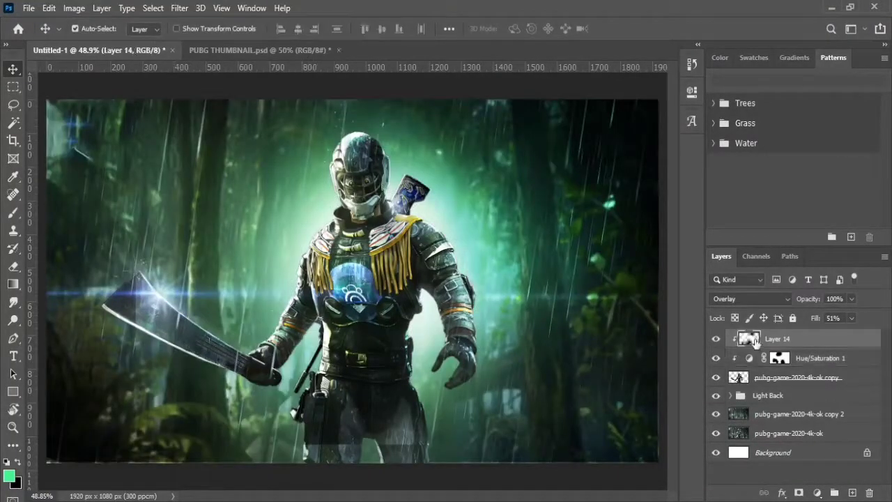
pyautogui.keyDown('ctrl'); pyautogui.click(748, 344); pyautogui.keyUp('ctrl')
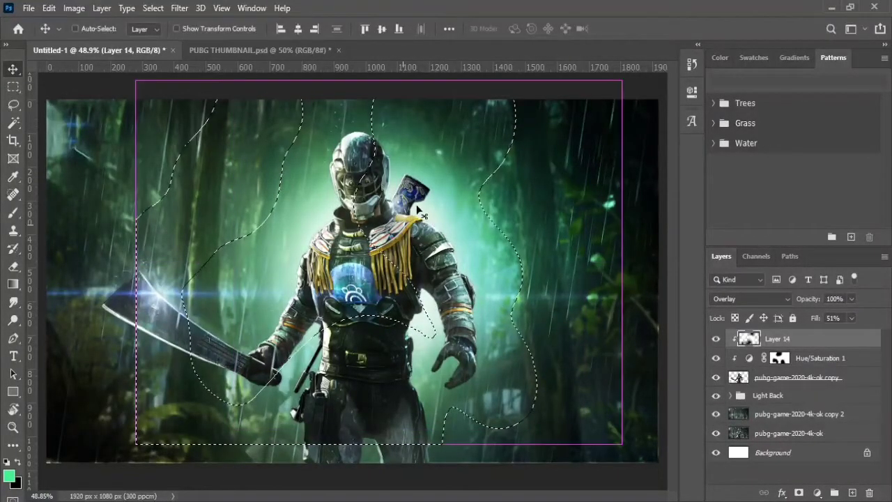
pyautogui.hotkey('ctrl', 'd')
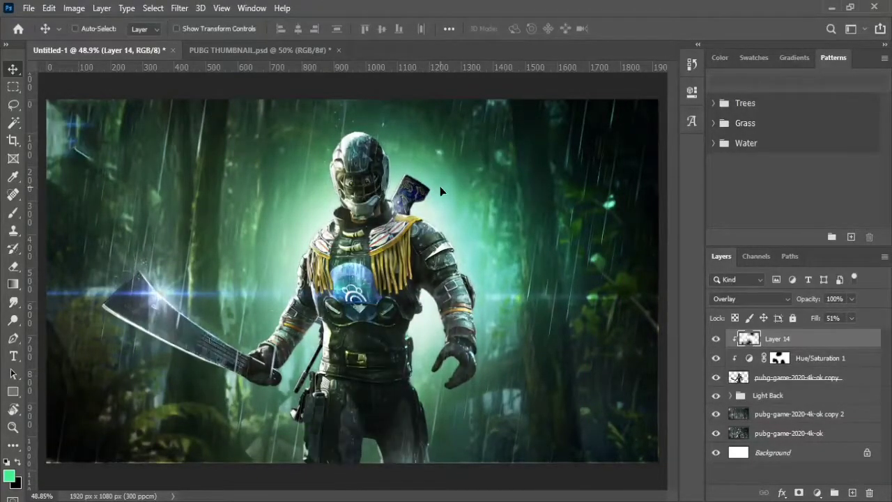
pyautogui.click(716, 339)
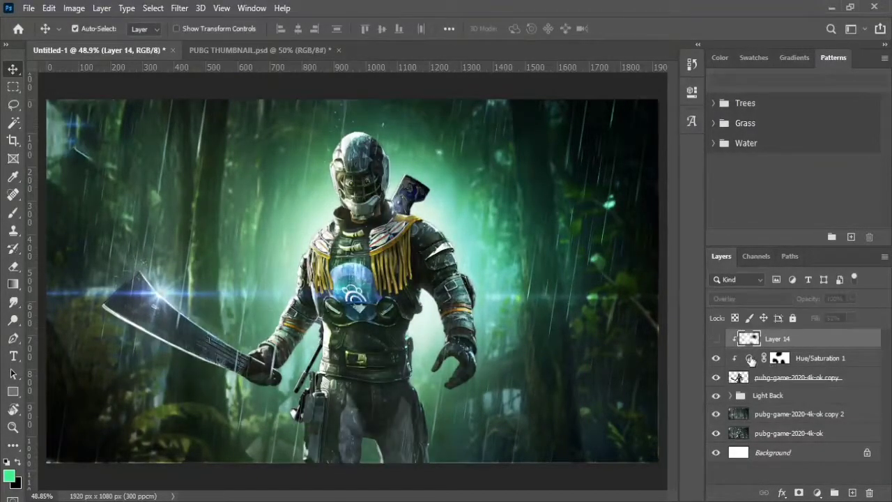
pyautogui.keyDown('ctrl'); pyautogui.click(779, 358); pyautogui.keyUp('ctrl')
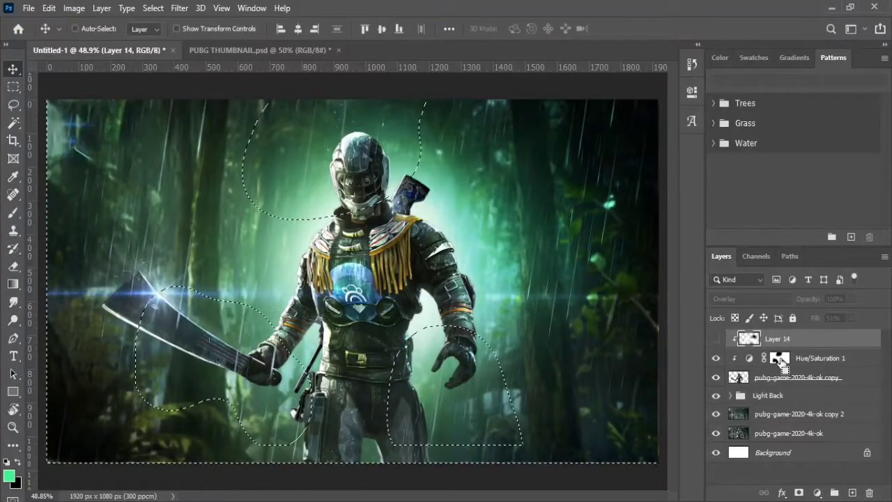
pyautogui.click(778, 358)
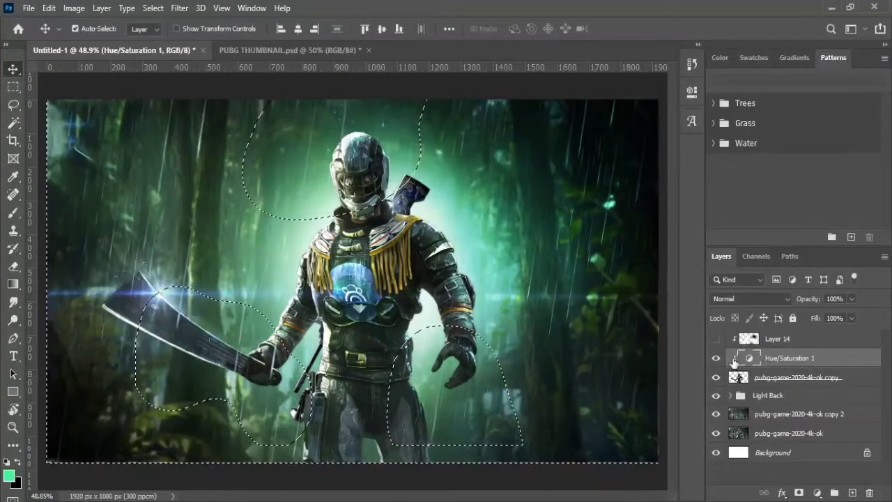
pyautogui.click(799, 493)
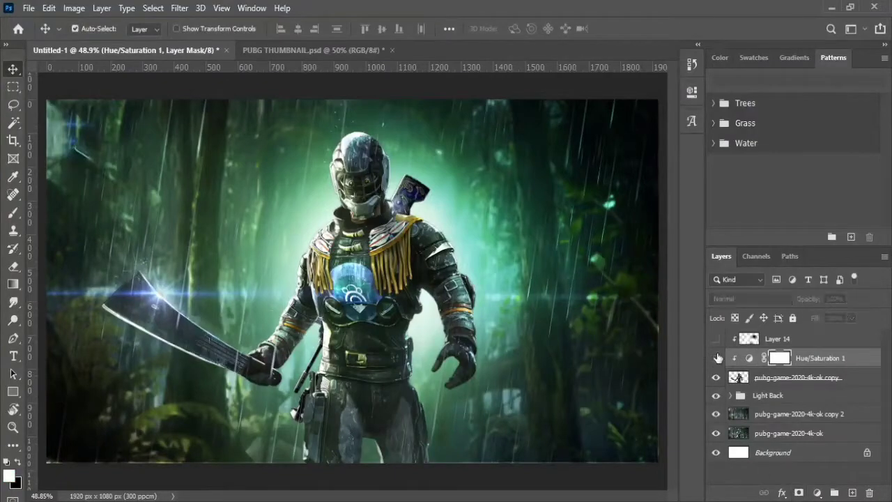
pyautogui.click(752, 358)
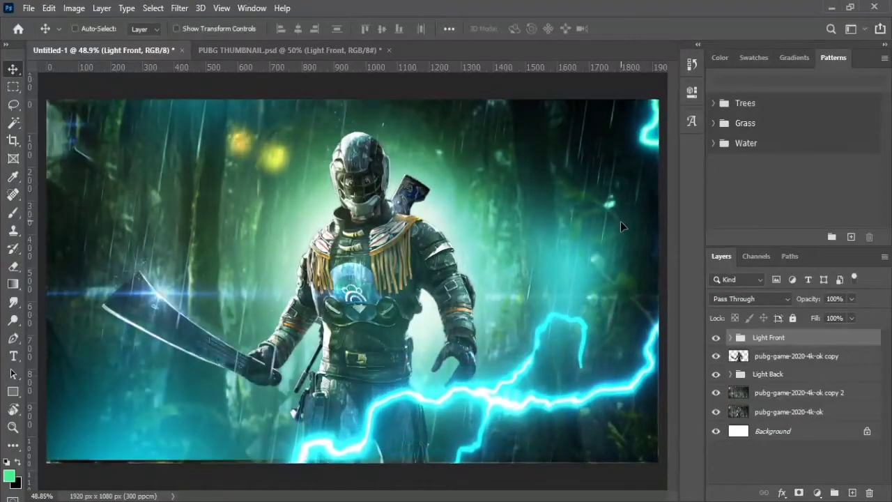
# Step: Expand the Light Front group and toggle Layer 12 off to compare the lightning
pyautogui.click(731, 337)
pyautogui.click(746, 376)
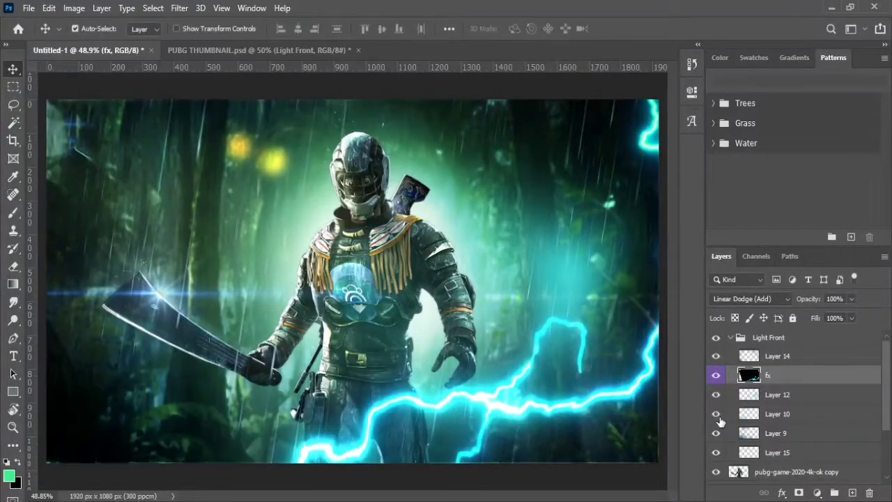
pyautogui.click(716, 395)
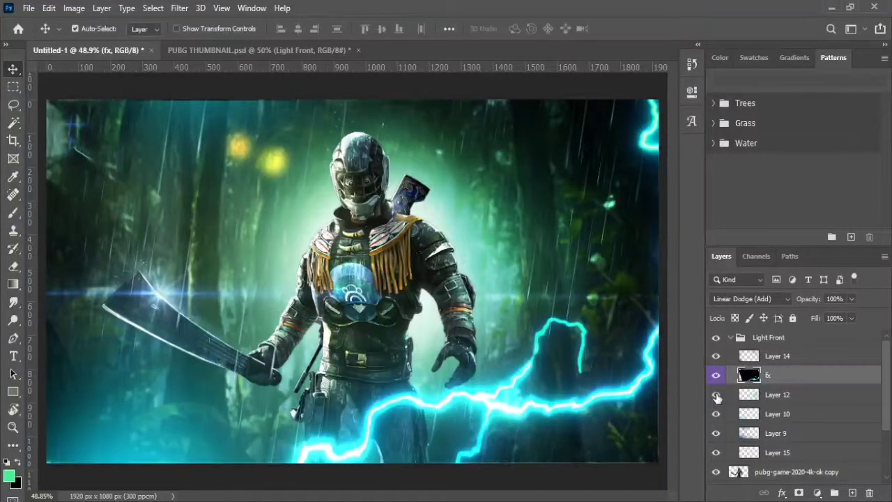
pyautogui.click(716, 395)
pyautogui.click(715, 454)
pyautogui.click(766, 380)
# Step: Add a clipped Hue/Saturation shifting the lightning from cyan to yellow-green with adjusted lightness
pyautogui.hotkey('ctrl', 'u')
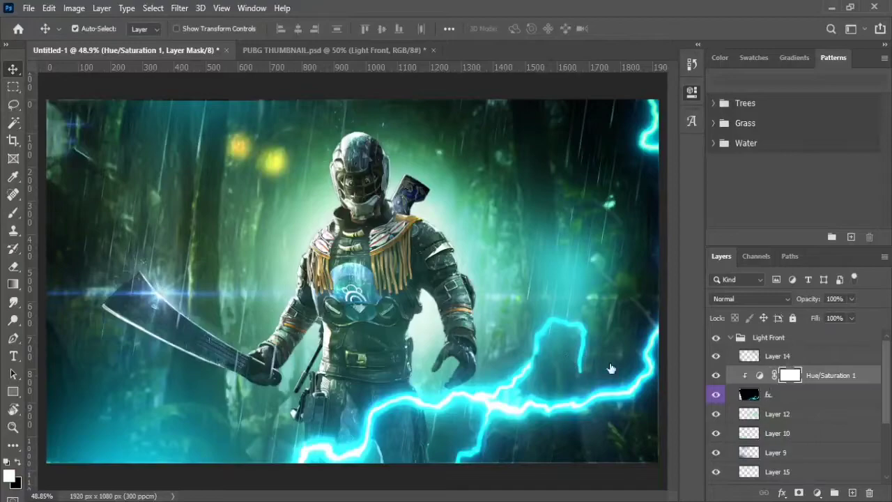
pyautogui.moveTo(581, 183)
pyautogui.mouseDown()
pyautogui.moveTo(525, 194)
pyautogui.moveTo(551, 197)
pyautogui.moveTo(520, 182)
pyautogui.moveTo(531, 198)
pyautogui.mouseUp()
pyautogui.click(715, 454)
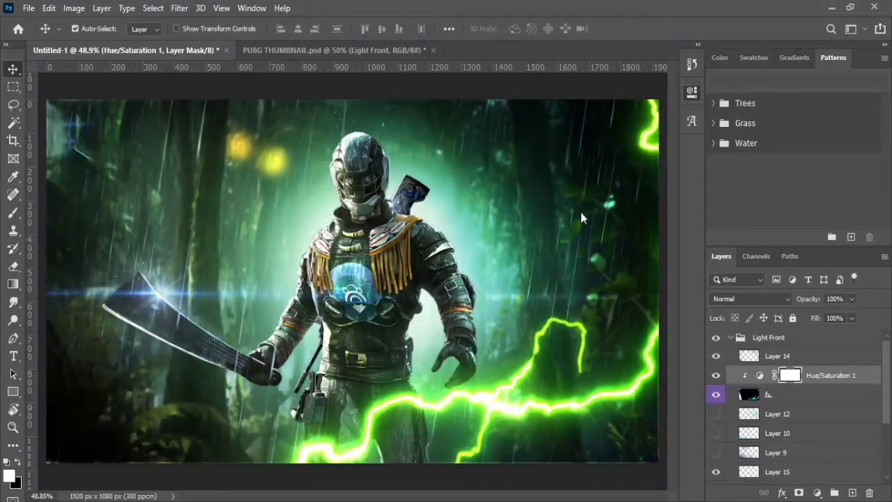
pyautogui.moveTo(580, 212)
pyautogui.mouseDown()
pyautogui.moveTo(551, 210)
pyautogui.moveTo(584, 213)
pyautogui.mouseUp()
pyautogui.moveTo(582, 246); pyautogui.dragTo(595, 248)
pyautogui.moveTo(715, 414); pyautogui.dragTo(716, 453)
# Step: Clip green-shifting Hue/Saturation adjustments to Layer 12 and Layer 10
pyautogui.click(776, 414)
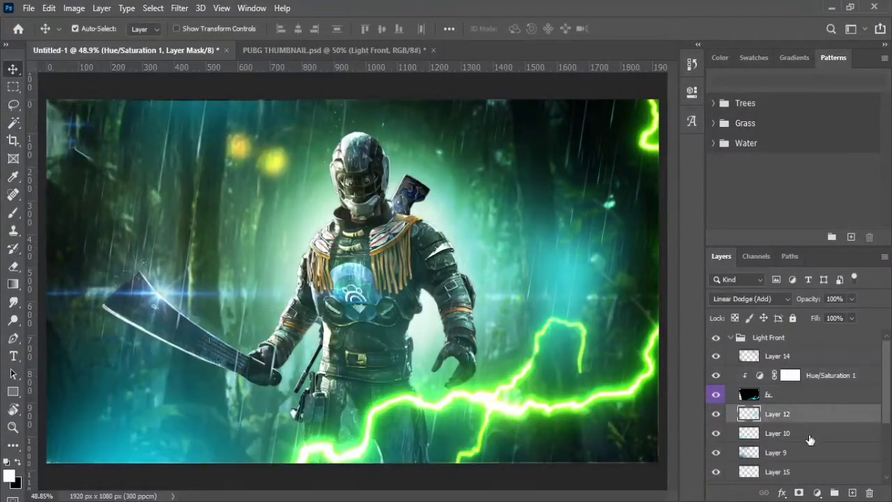
pyautogui.click(817, 492)
pyautogui.click(803, 366)
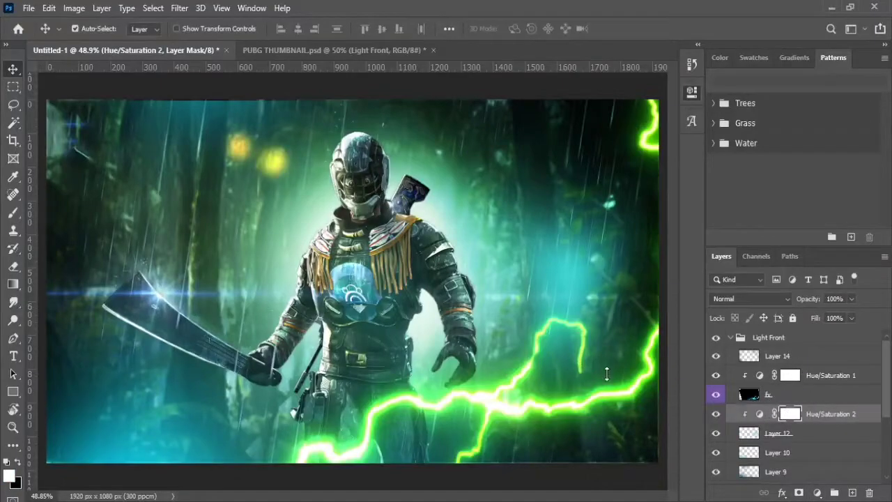
pyautogui.moveTo(580, 183)
pyautogui.mouseDown()
pyautogui.moveTo(517, 205)
pyautogui.moveTo(542, 205)
pyautogui.moveTo(556, 188)
pyautogui.moveTo(526, 185)
pyautogui.mouseUp()
pyautogui.click(776, 432)
pyautogui.click(777, 452)
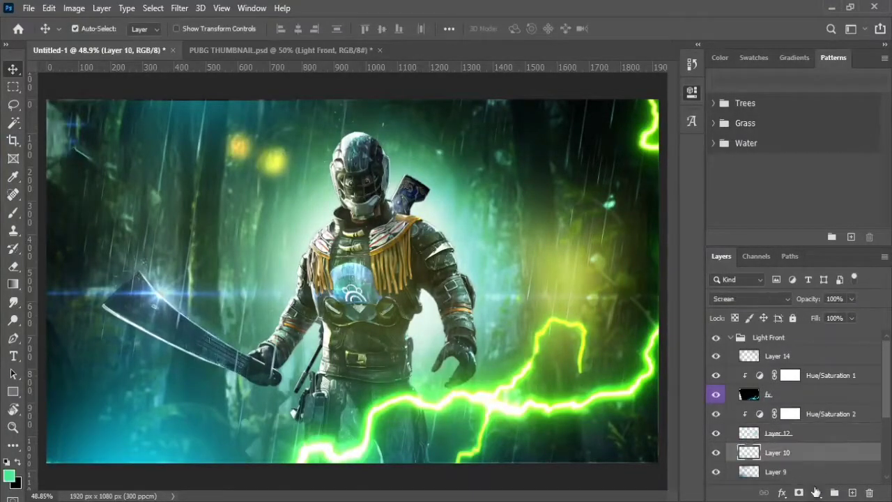
pyautogui.hotkey('ctrl', 'u')
pyautogui.scroll(-3, 762, 462)
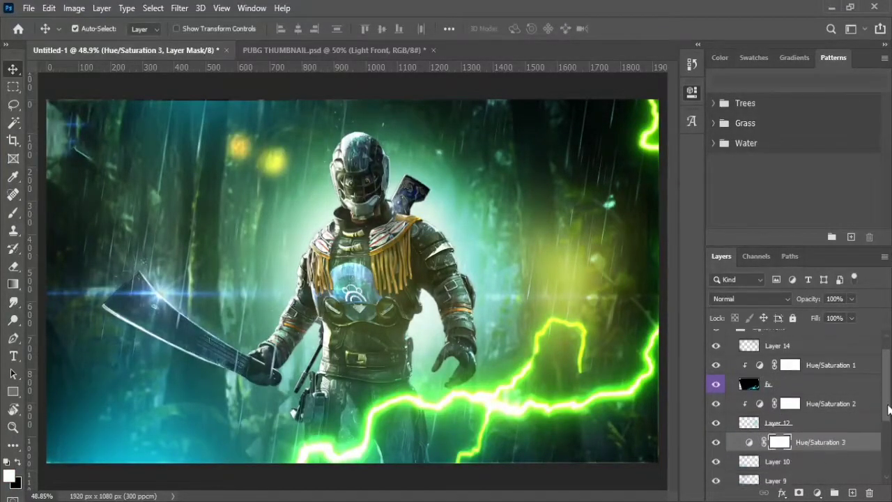
pyautogui.hotkey('ctrl', 'alt', 'g')
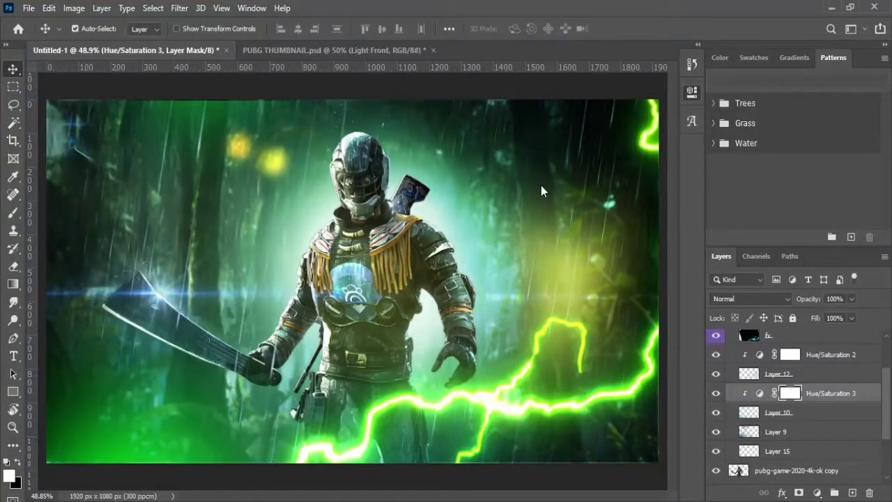
pyautogui.click(792, 411)
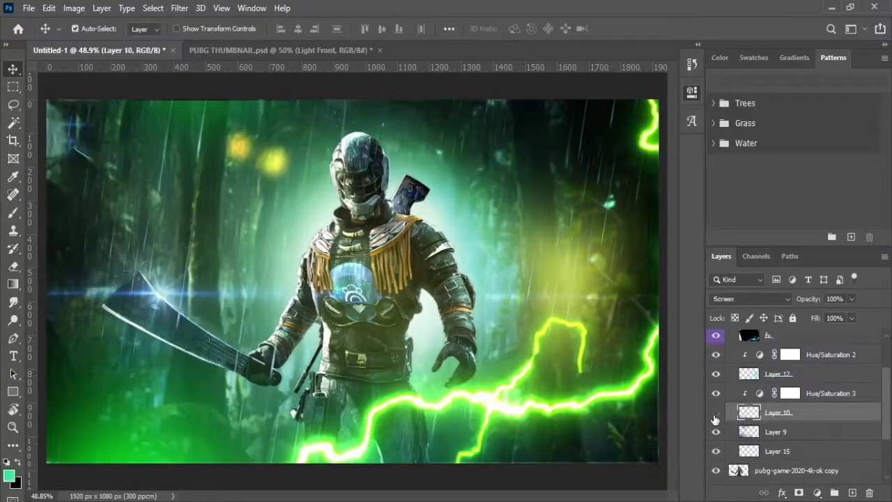
# Step: Duplicate Hue/Saturation 3 twice, clip the copies to Layer 9 and Layer 15, and collapse Light Front
pyautogui.click(767, 432)
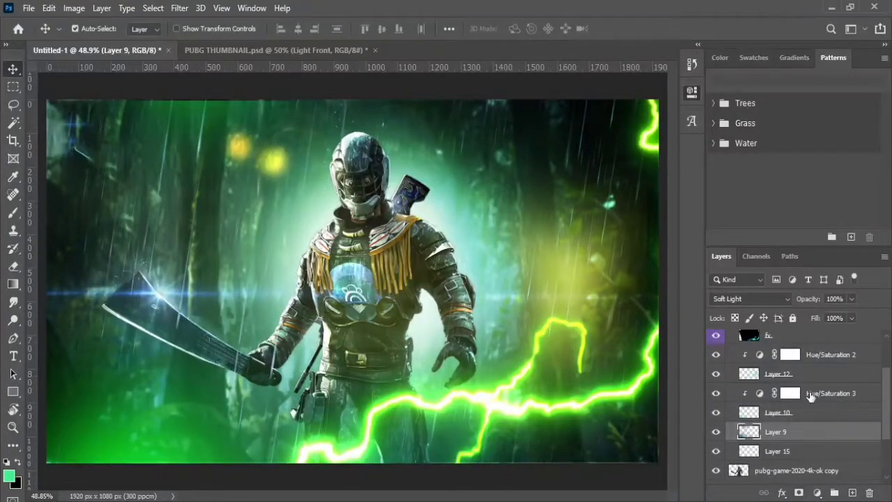
pyautogui.click(810, 396)
pyautogui.hotkey('ctrl', 'j')
pyautogui.moveTo(805, 394); pyautogui.dragTo(757, 446)
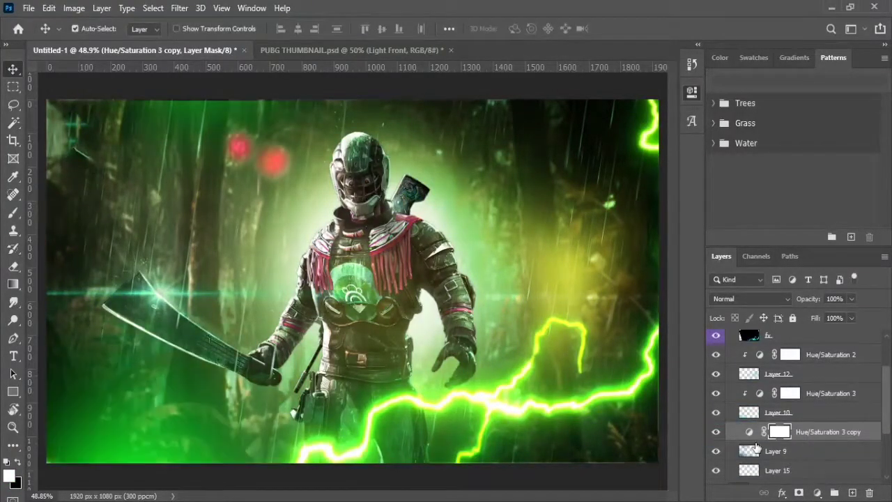
pyautogui.keyDown('alt'); pyautogui.click(757, 444); pyautogui.keyUp('alt')
pyautogui.hotkey('ctrl', 'j')
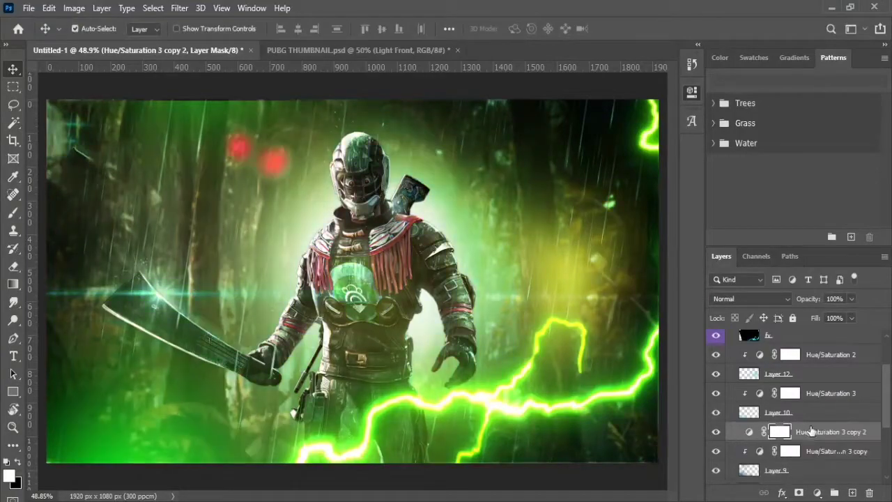
pyautogui.moveTo(808, 432); pyautogui.dragTo(758, 452)
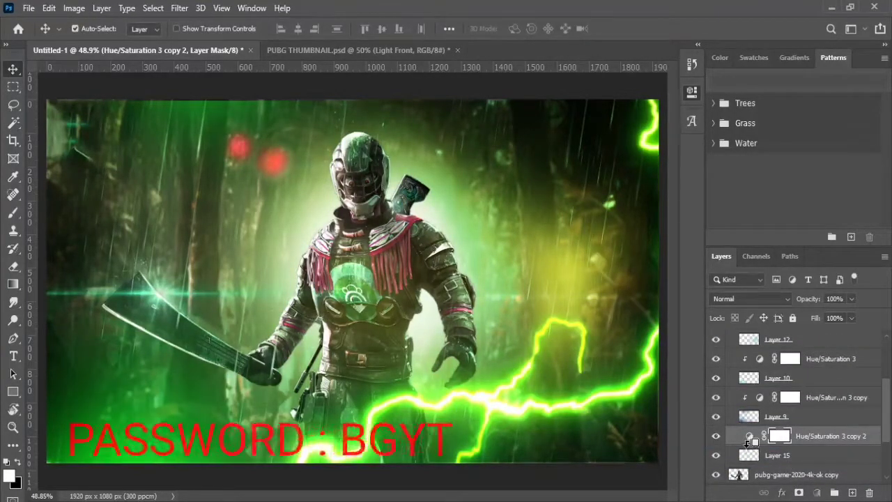
pyautogui.keyDown('alt'); pyautogui.click(757, 444); pyautogui.keyUp('alt')
pyautogui.scroll(3, 721, 387)
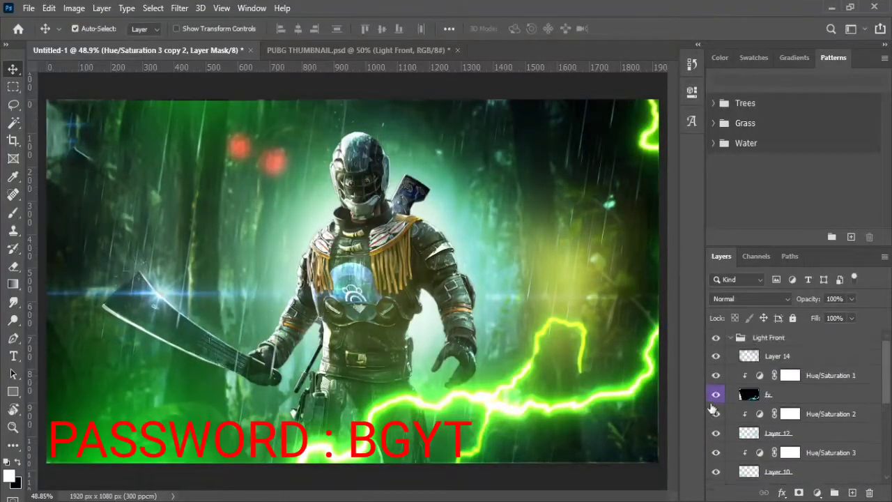
pyautogui.click(733, 337)
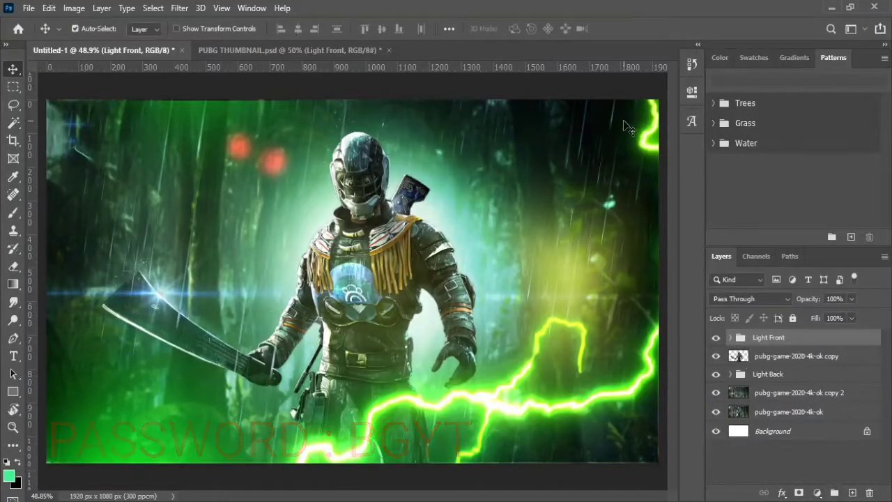
# Step: Bring the CC group from PUBG THUMBNAIL.psd, check its grade adjustments, and open the Text group's THUMBNAIL layer
pyautogui.hotkey('ctrl', 'Tab')
pyautogui.click(755, 338)
pyautogui.hotkey('ctrl', 'Tab')
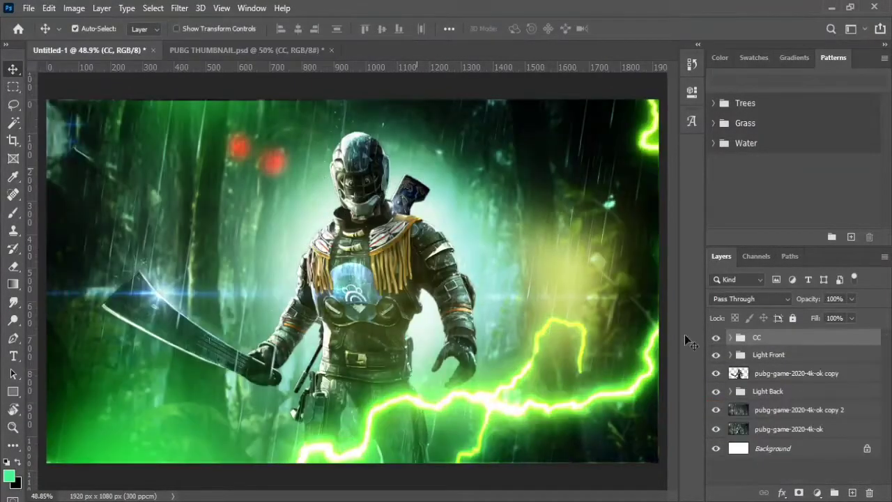
pyautogui.click(728, 338)
pyautogui.click(716, 375)
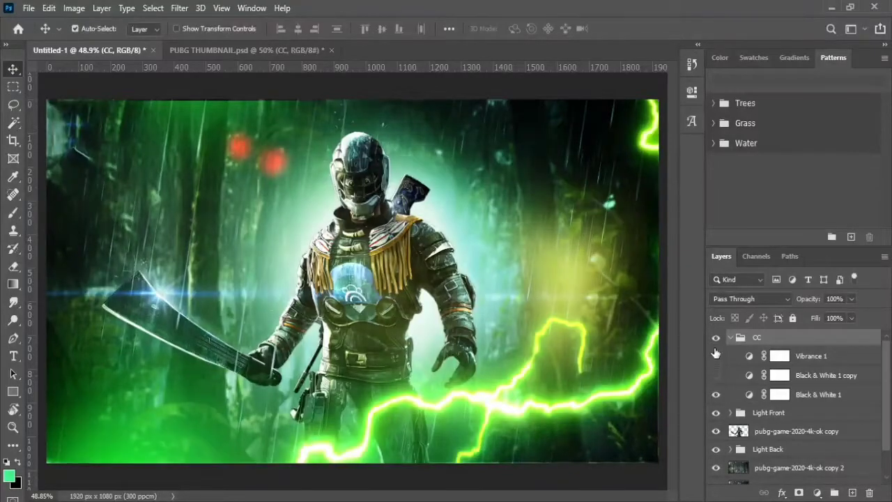
pyautogui.click(716, 375)
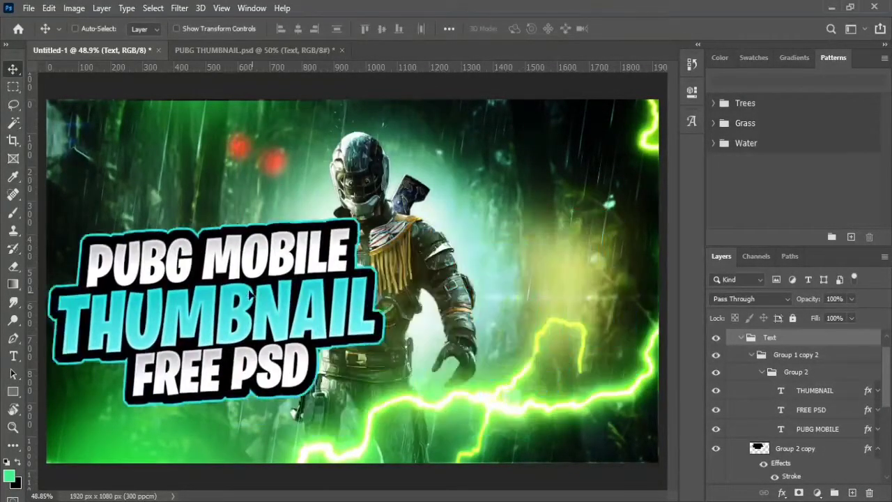
pyautogui.click(741, 336)
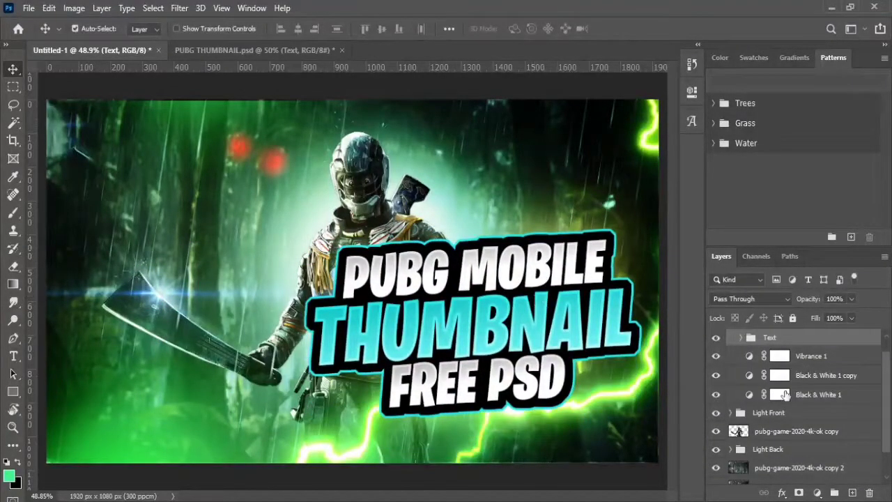
pyautogui.keyDown('alt'); pyautogui.click(740, 337); pyautogui.keyUp('alt')
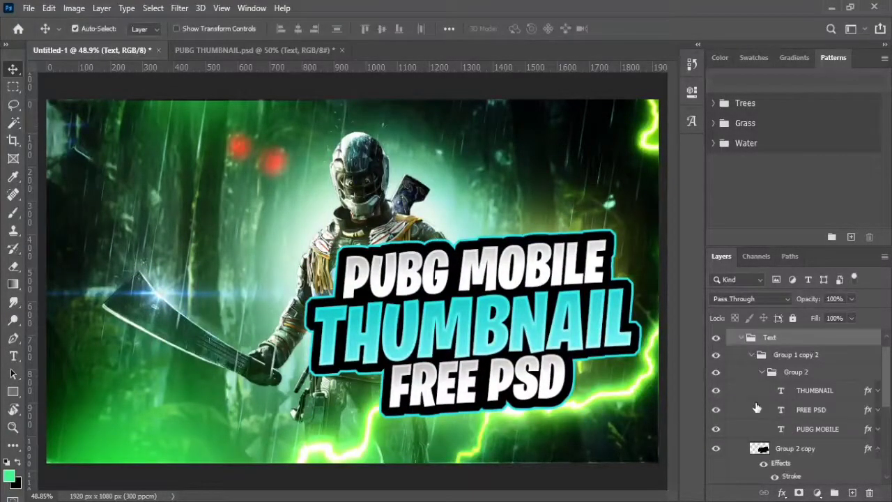
pyautogui.click(803, 391)
# Step: Lower the THUMBNAIL text, then skew PUBG MOBILE left-side-down and place it on the black banner
pyautogui.moveTo(531, 322)
pyautogui.mouseDown()
pyautogui.moveTo(506, 391)
pyautogui.moveTo(527, 394)
pyautogui.mouseUp()
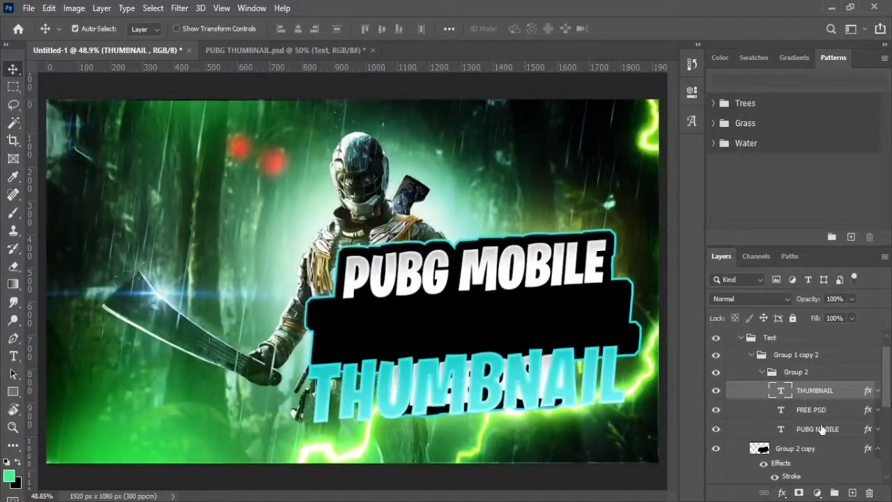
pyautogui.keyDown('ctrl'); pyautogui.click(465, 277); pyautogui.keyUp('ctrl')
pyautogui.moveTo(465, 277)
pyautogui.mouseDown()
pyautogui.moveTo(216, 395)
pyautogui.moveTo(216, 385)
pyautogui.mouseUp()
pyautogui.hotkey('ctrl', 't')
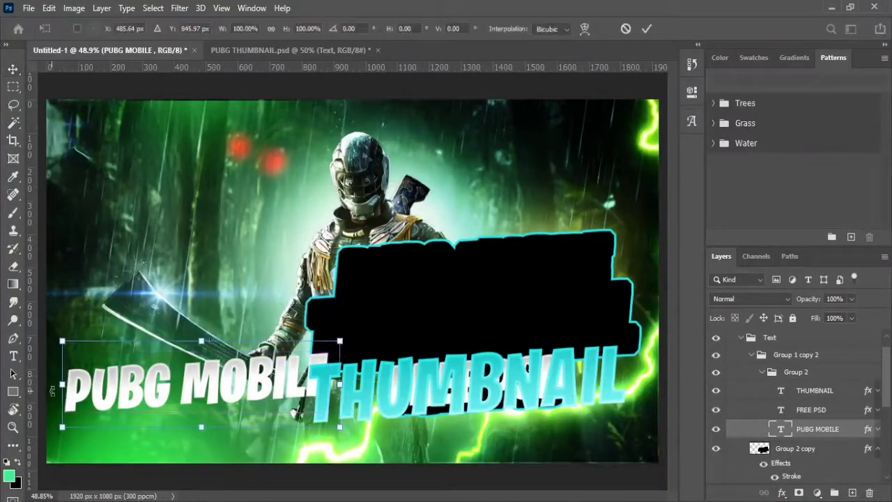
pyautogui.moveTo(49, 390)
pyautogui.mouseDown()
pyautogui.moveTo(47, 408)
pyautogui.moveTo(50, 390)
pyautogui.mouseUp()
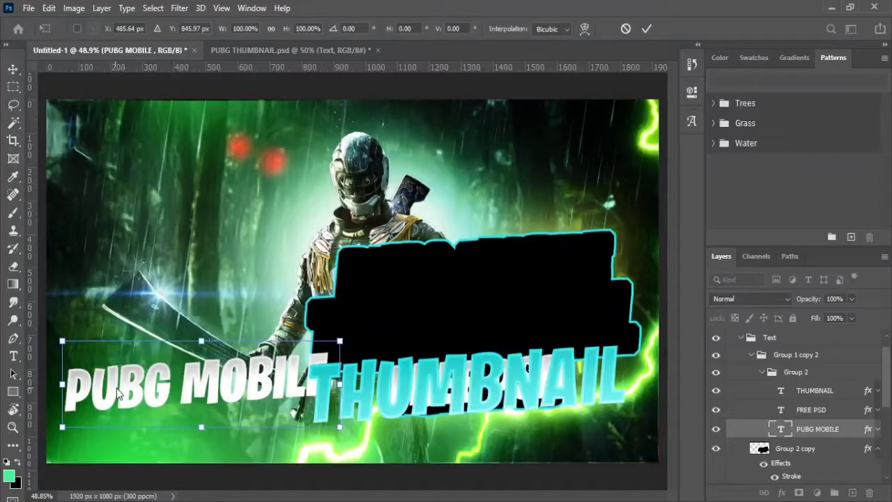
pyautogui.moveTo(117, 360); pyautogui.dragTo(129, 360)
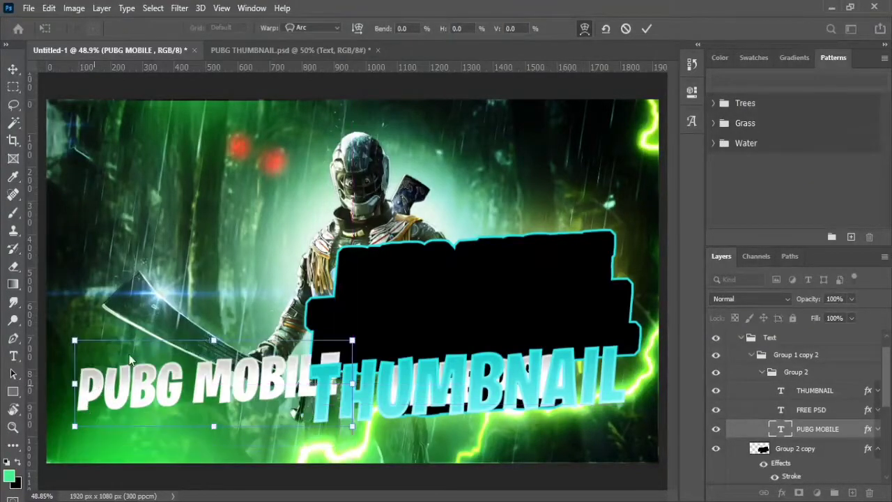
pyautogui.click(357, 29)
pyautogui.moveTo(352, 339); pyautogui.dragTo(357, 322)
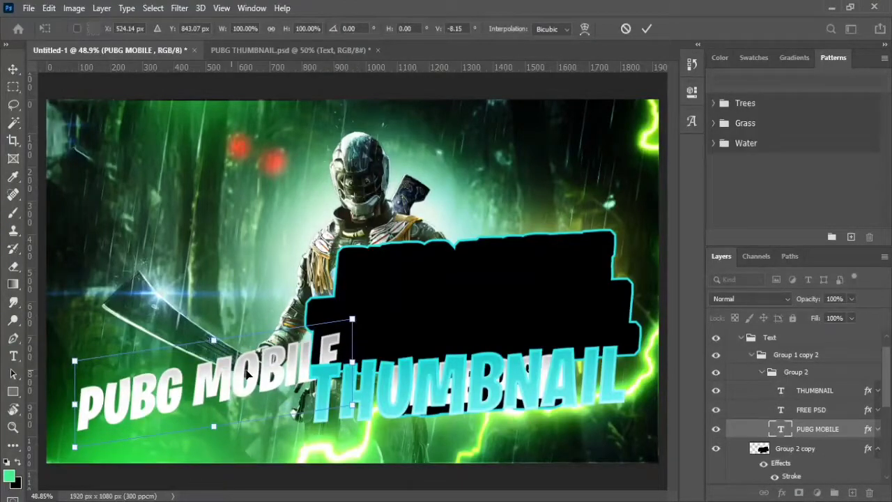
pyautogui.press('Return')
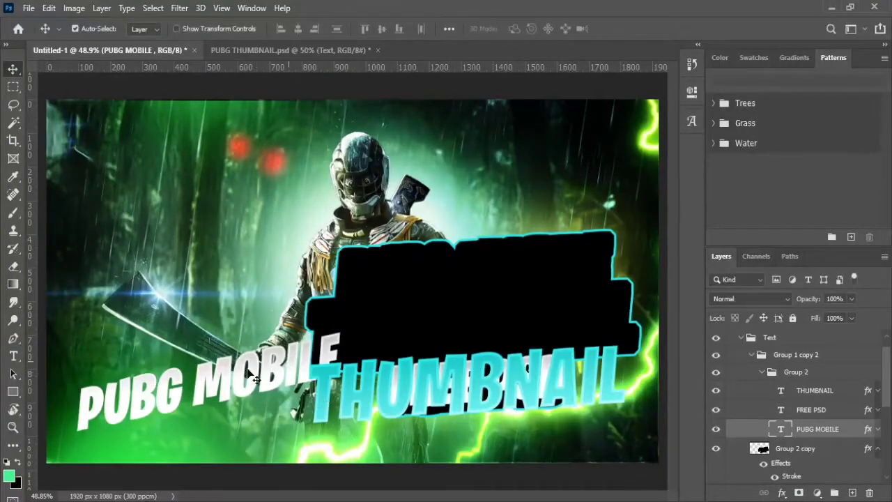
pyautogui.moveTo(229, 395); pyautogui.dragTo(476, 276)
# Step: Skew THUMBNAIL to match and place it between PUBG MOBILE and FREE PSD
pyautogui.click(814, 390)
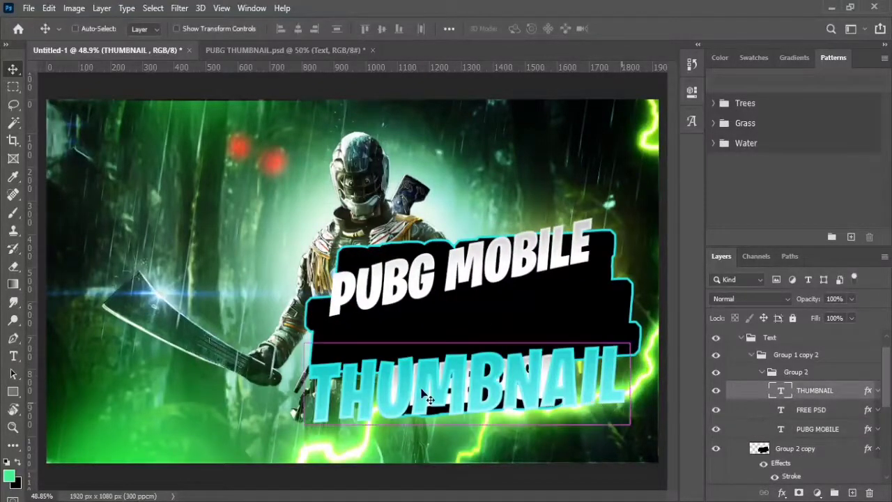
pyautogui.hotkey('ctrl', 't')
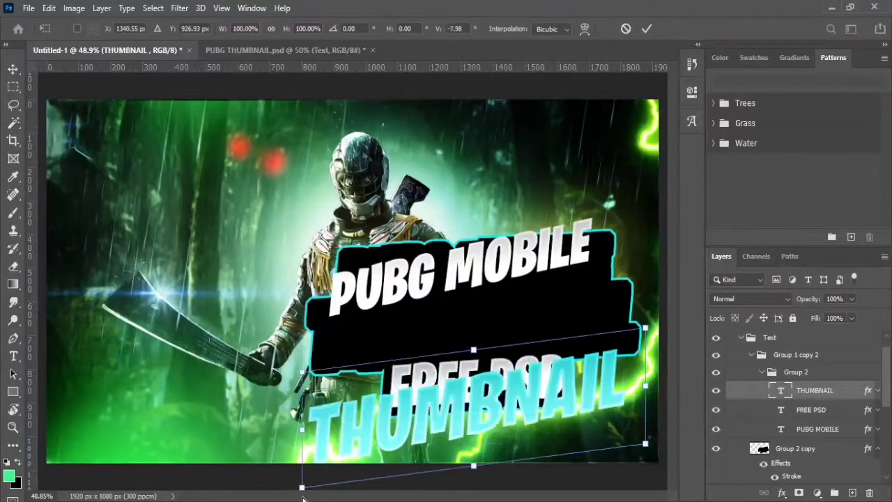
pyautogui.moveTo(303, 451); pyautogui.dragTo(301, 481)
pyautogui.moveTo(432, 397); pyautogui.dragTo(486, 320)
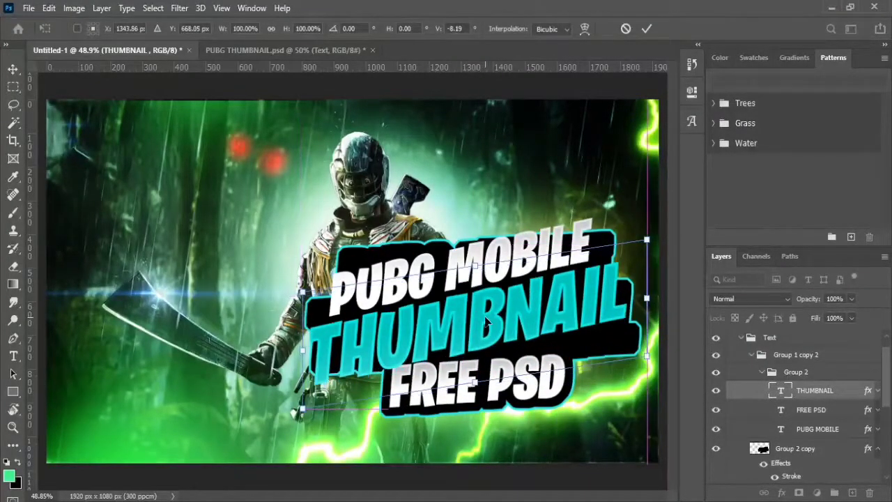
pyautogui.press('Return')
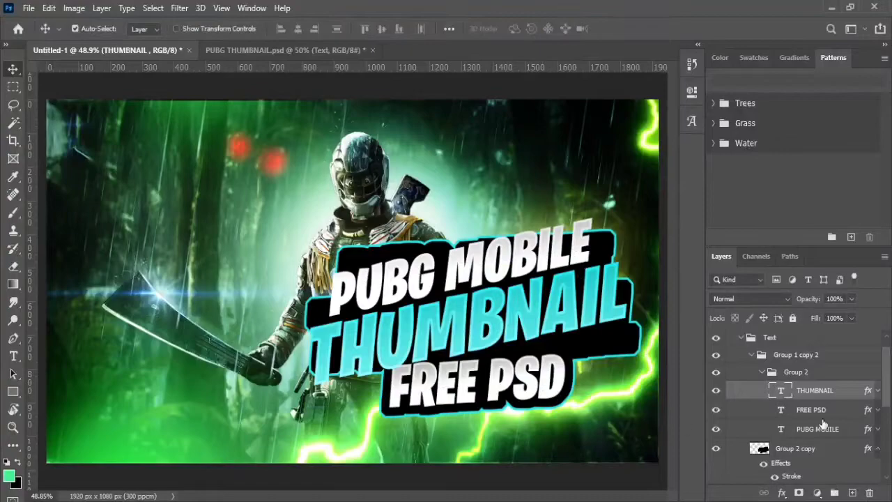
# Step: Skew FREE PSD left-side-down to match, then select all three title layers
pyautogui.click(808, 411)
pyautogui.hotkey('ctrl', 't')
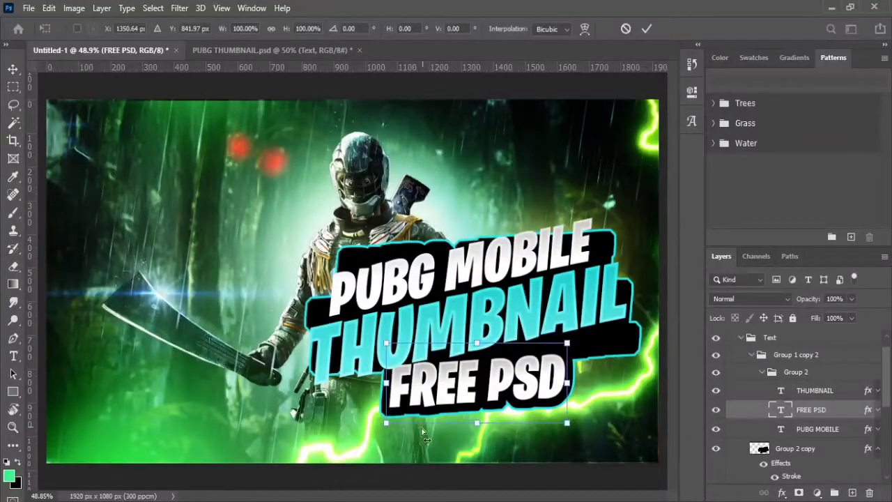
pyautogui.moveTo(423, 433); pyautogui.dragTo(380, 457)
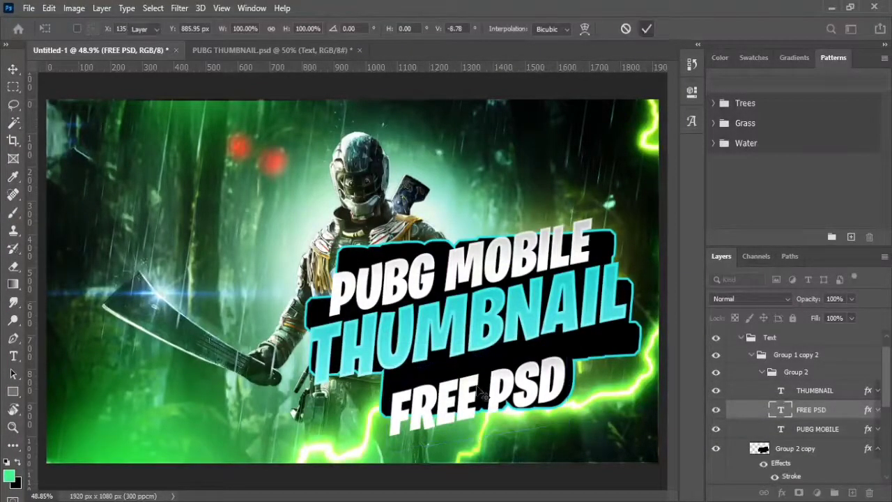
pyautogui.press('Return')
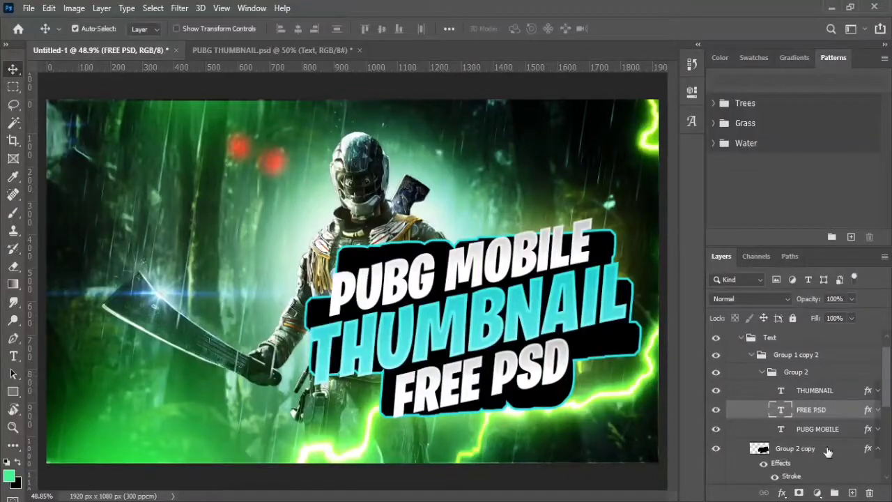
pyautogui.keyDown('shift'); pyautogui.click(823, 429); pyautogui.keyUp('shift')
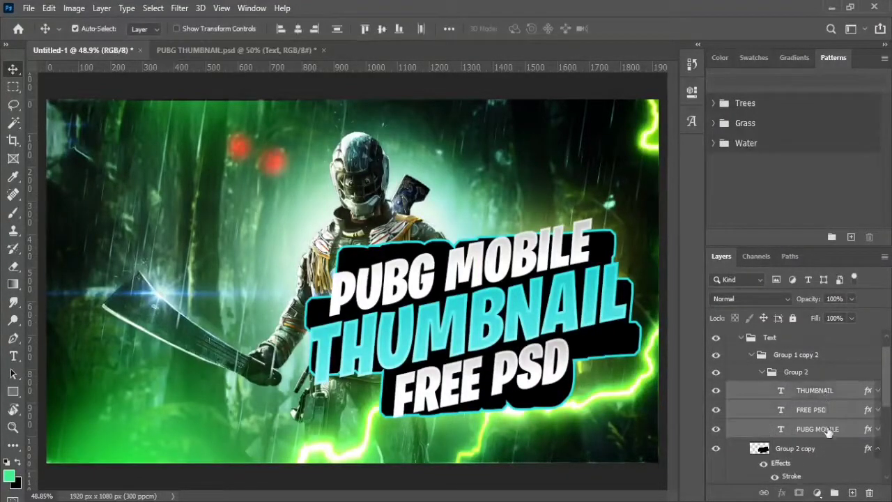
# Step: Duplicate the three title text layers and rasterize the copies
pyautogui.hotkey('ctrl', 'j')
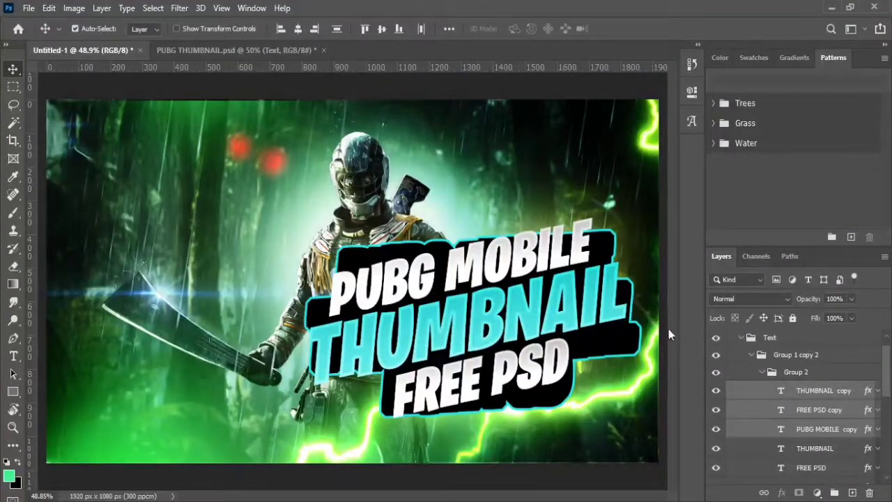
pyautogui.click(813, 391)
pyautogui.press('e')
pyautogui.hotkey('alt', '[')
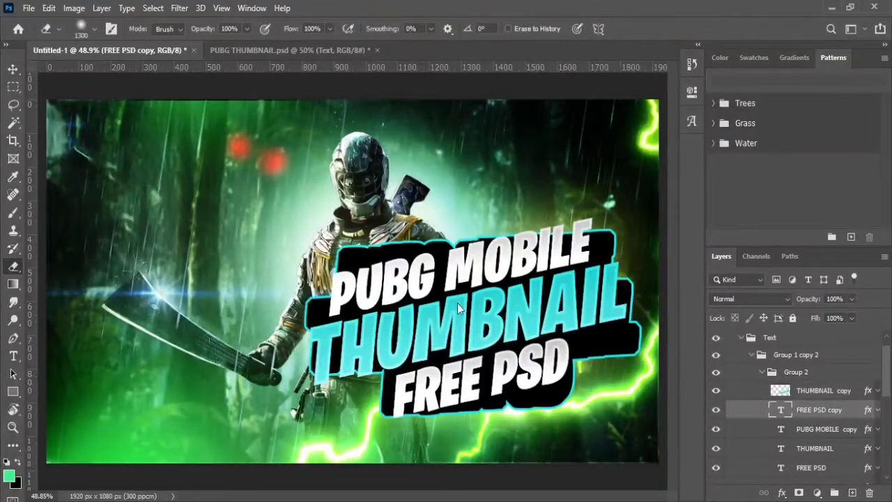
pyautogui.hotkey('alt', '[')
# Step: Merge the three title copies into one THUMBNAIL copy layer and test-load the black backing shape
pyautogui.keyDown('shift'); pyautogui.click(797, 393); pyautogui.keyUp('shift')
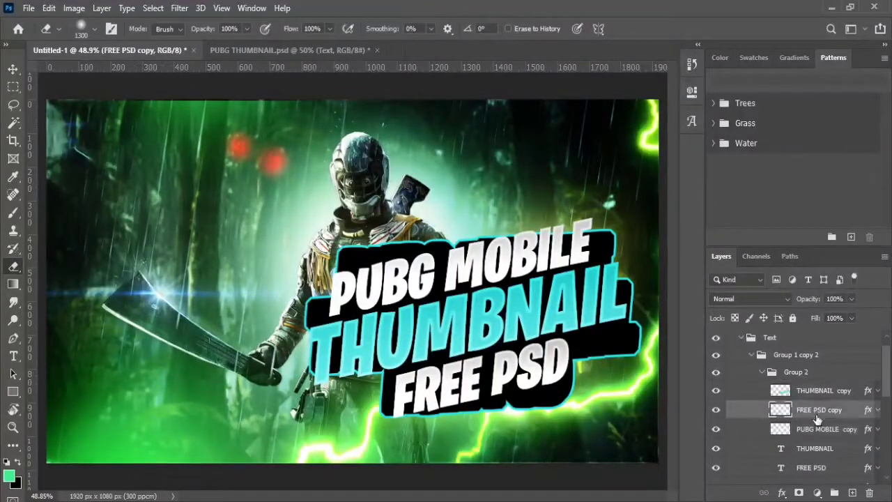
pyautogui.hotkey('ctrl', 'e')
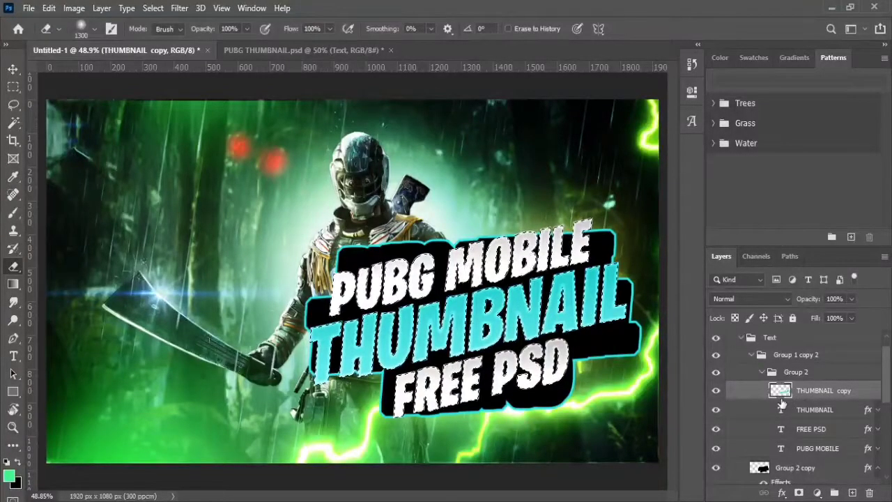
pyautogui.keyDown('ctrl'); pyautogui.click(759, 450); pyautogui.keyUp('ctrl')
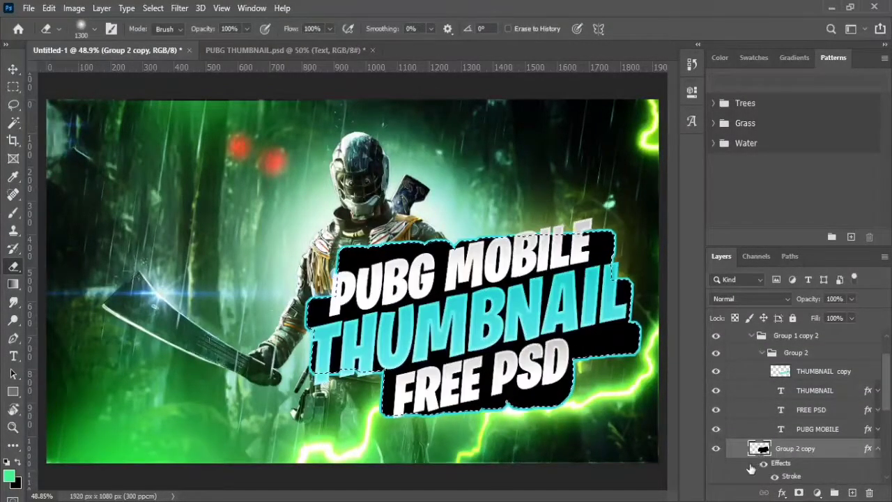
pyautogui.hotkey('ctrl', 'd')
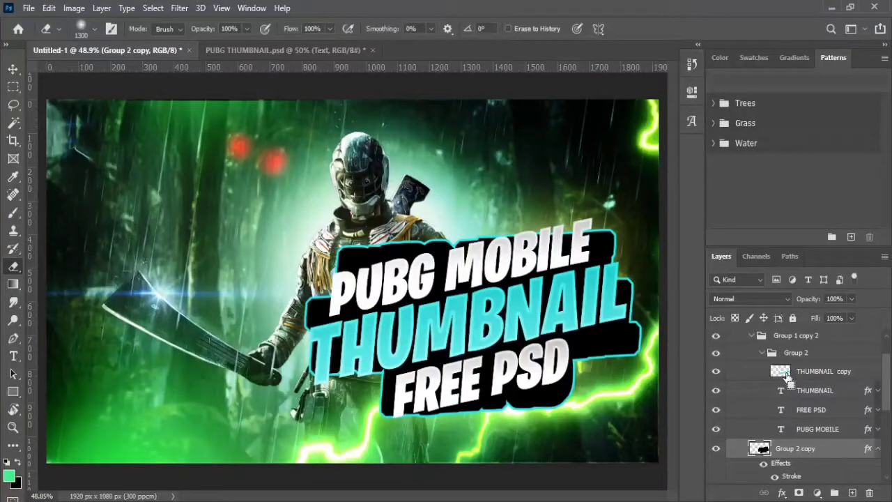
# Step: Load the THUMBNAIL copy outline, expand the selection, then undo a rough test fill
pyautogui.keyDown('ctrl'); pyautogui.click(781, 371); pyautogui.keyUp('ctrl')
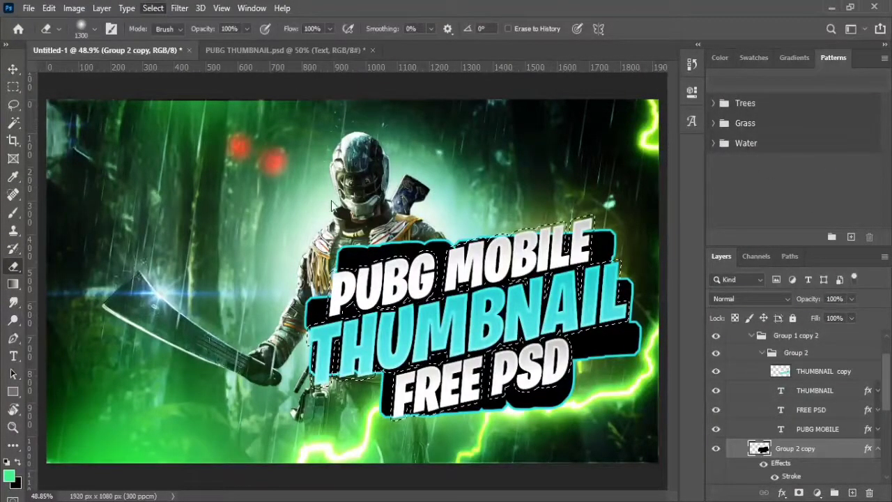
pyautogui.click(156, 8)
pyautogui.press('Return')
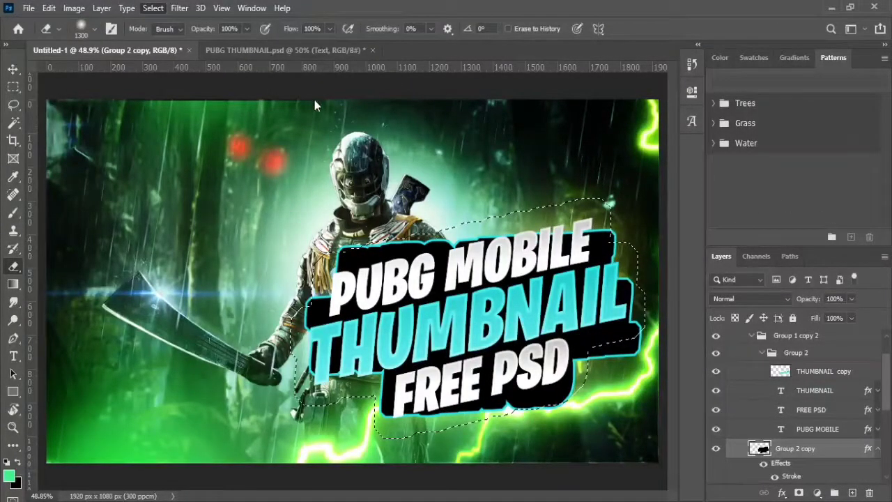
pyautogui.click(787, 370)
pyautogui.press('Delete')
pyautogui.hotkey('ctrl', 'd')
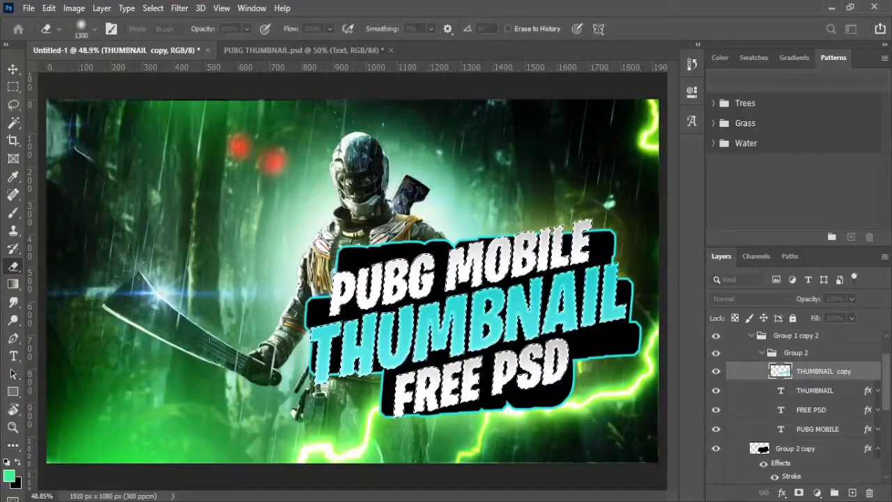
pyautogui.hotkey('ctrl', 'd')
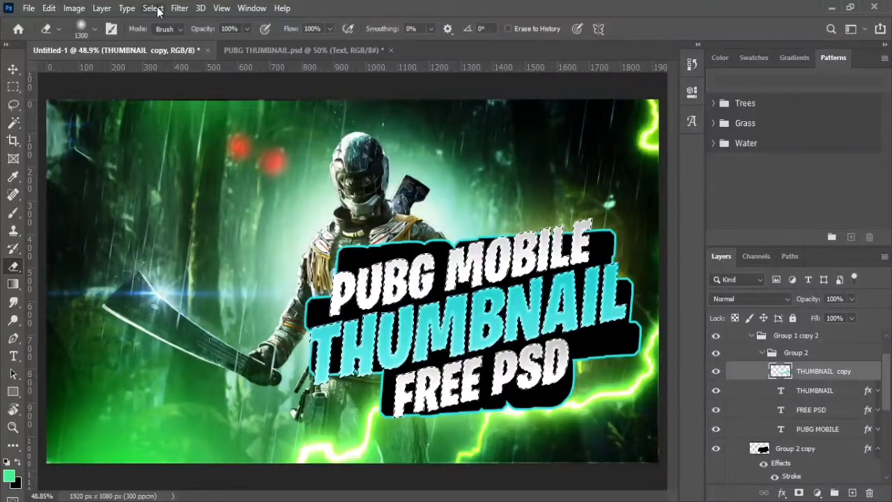
pyautogui.hotkey('ctrl', 'z')
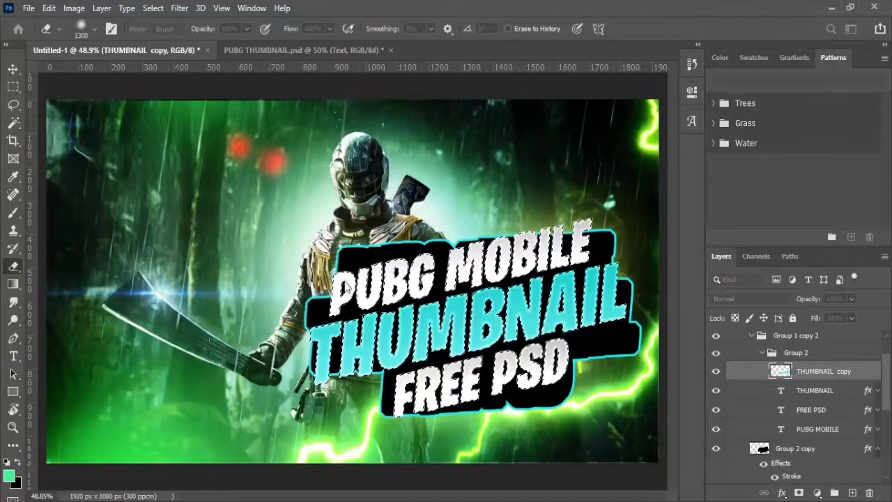
pyautogui.press('l')
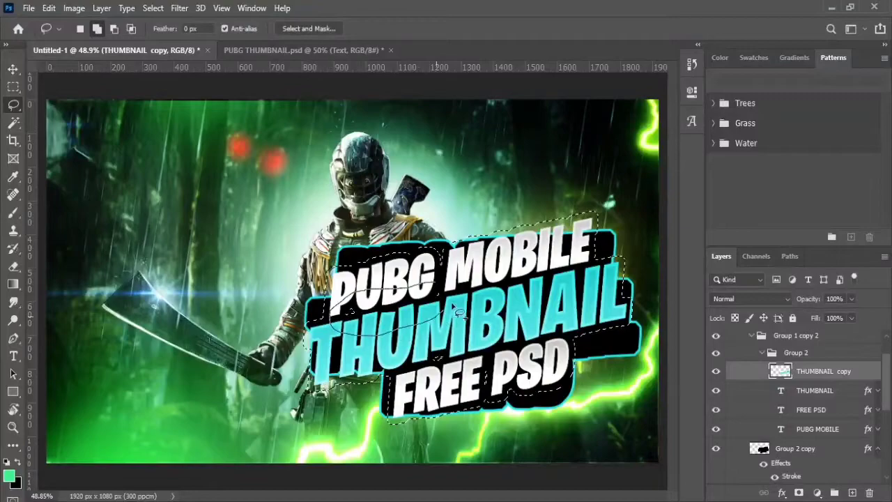
# Step: Extend the selection around FREE PSD and fill it with black on THUMBNAIL copy
pyautogui.moveTo(456, 376); pyautogui.dragTo(512, 415)
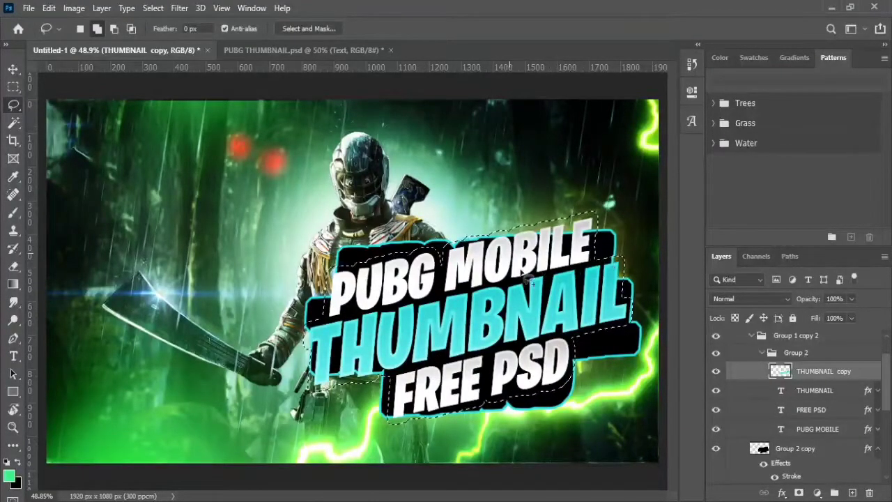
pyautogui.press('d')
pyautogui.press('i')
pyautogui.press('l')
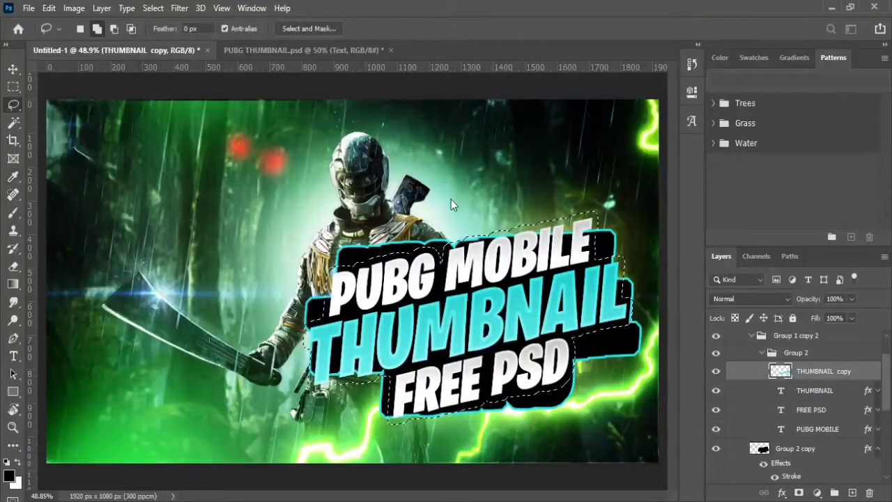
pyautogui.press('x')
pyautogui.press('i')
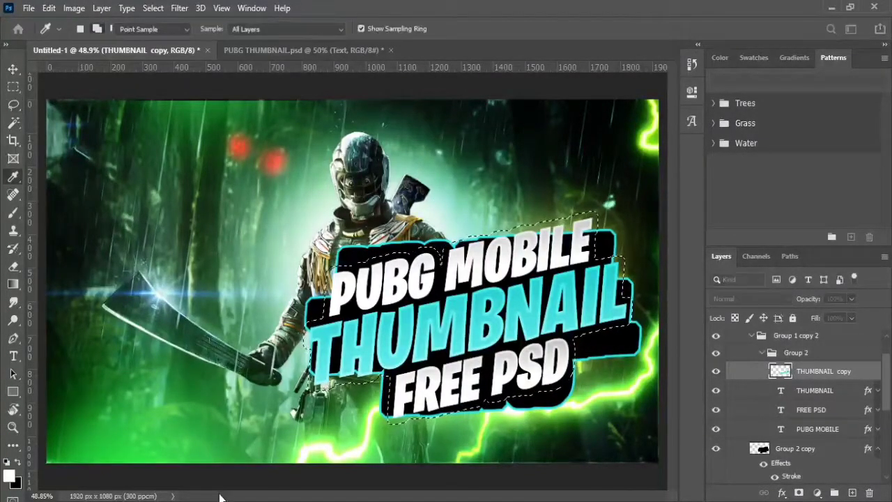
pyautogui.press('l')
pyautogui.hotkey('ctrl', 'BackSpace')
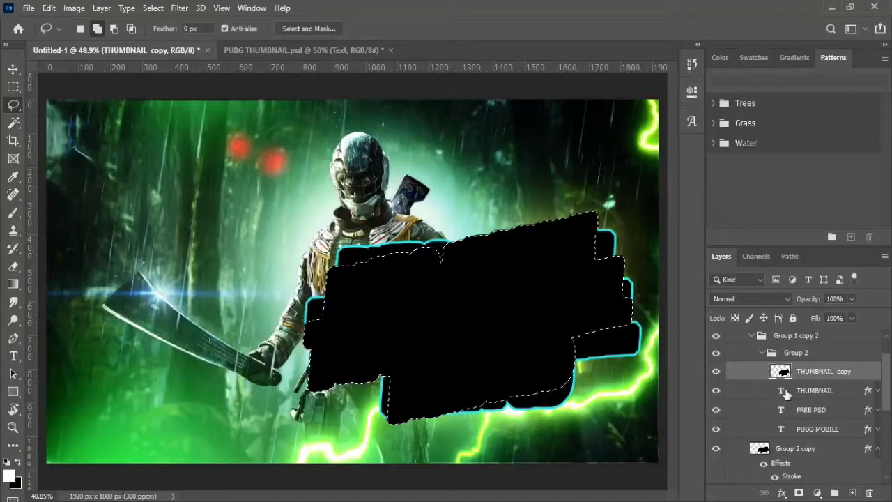
# Step: Copy the cyan stroke onto THUMBNAIL copy, delete Group 2 copy, and move it below the text
pyautogui.click(795, 448)
pyautogui.hotkey('ctrl', 'd')
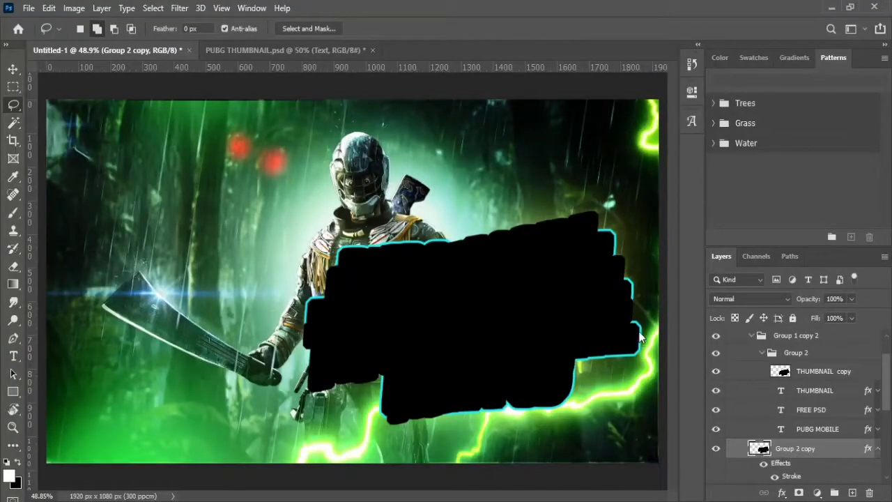
pyautogui.click(794, 370)
pyautogui.moveTo(780, 462); pyautogui.dragTo(795, 370)
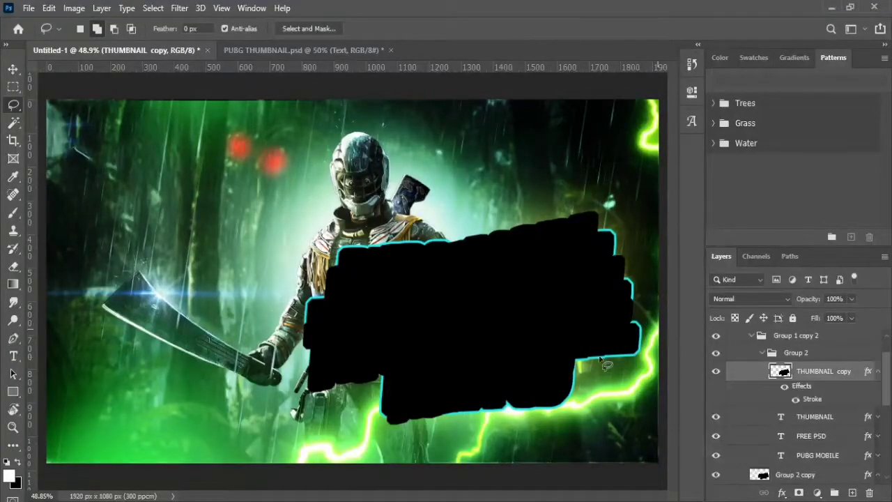
pyautogui.click(780, 478)
pyautogui.press('Delete')
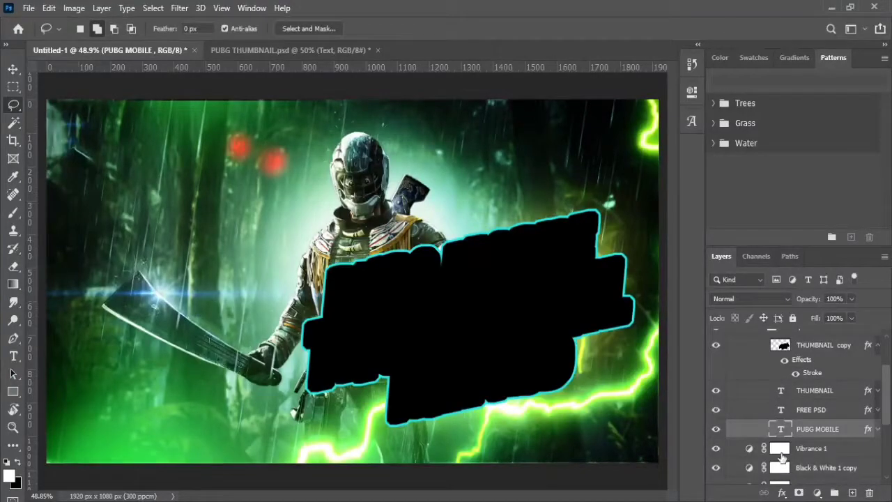
pyautogui.moveTo(809, 345); pyautogui.dragTo(802, 420)
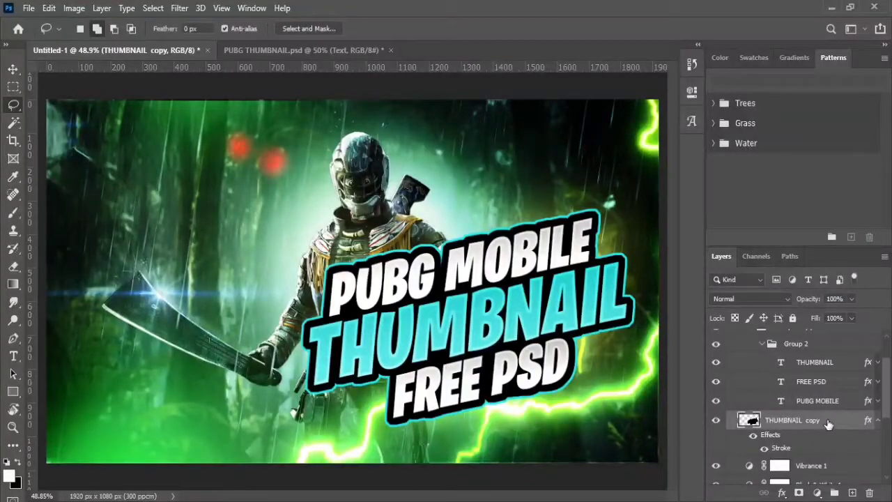
# Step: Select the THUMBNAIL text layer and sample a bright green from the canvas for it
pyautogui.press('space')
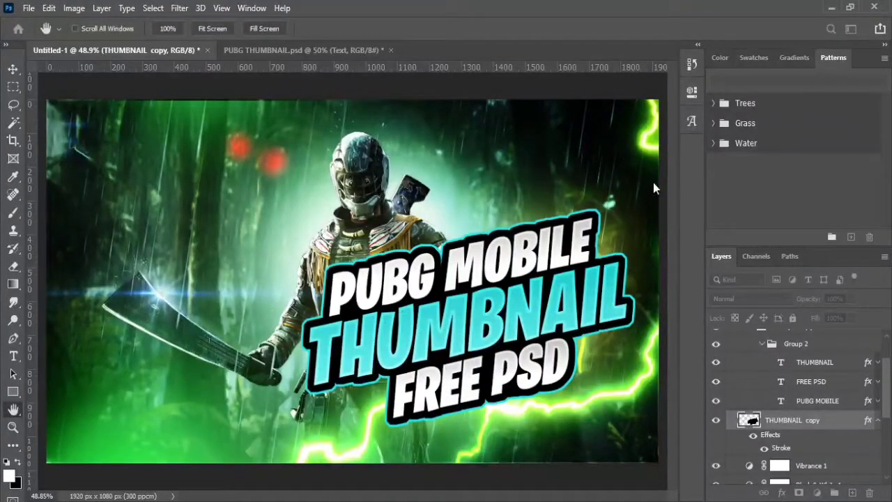
pyautogui.press('i')
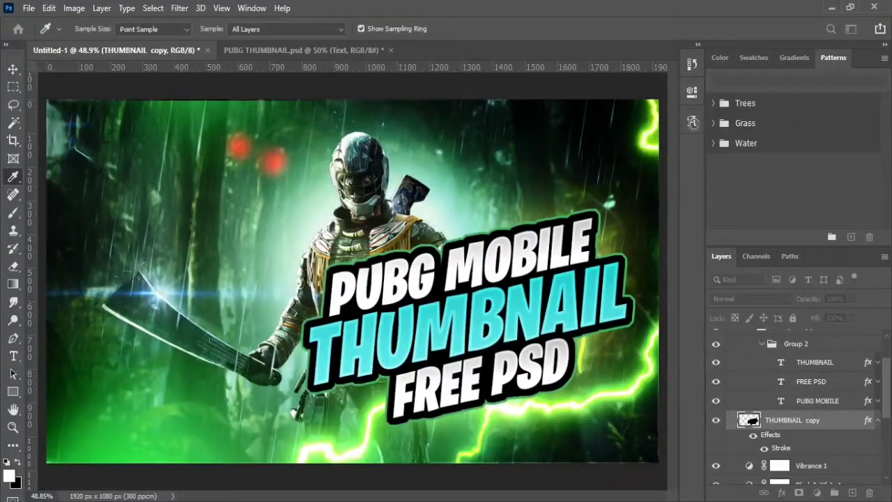
pyautogui.press('l')
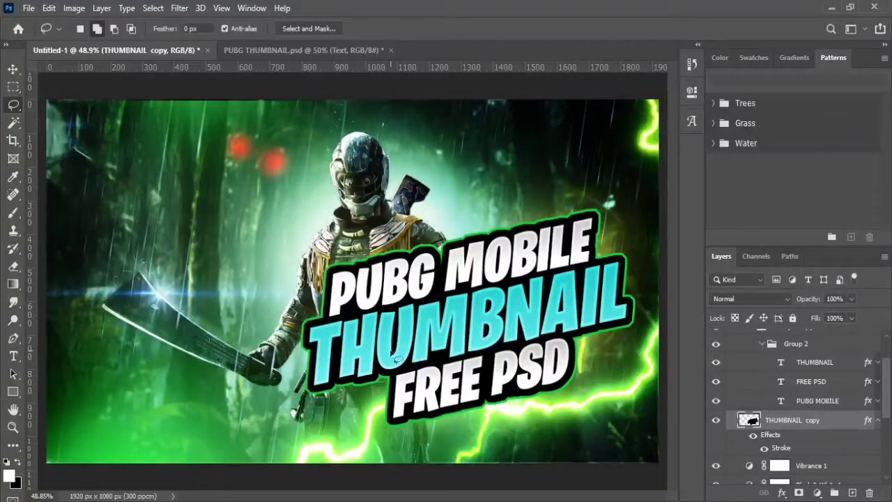
pyautogui.click(814, 363)
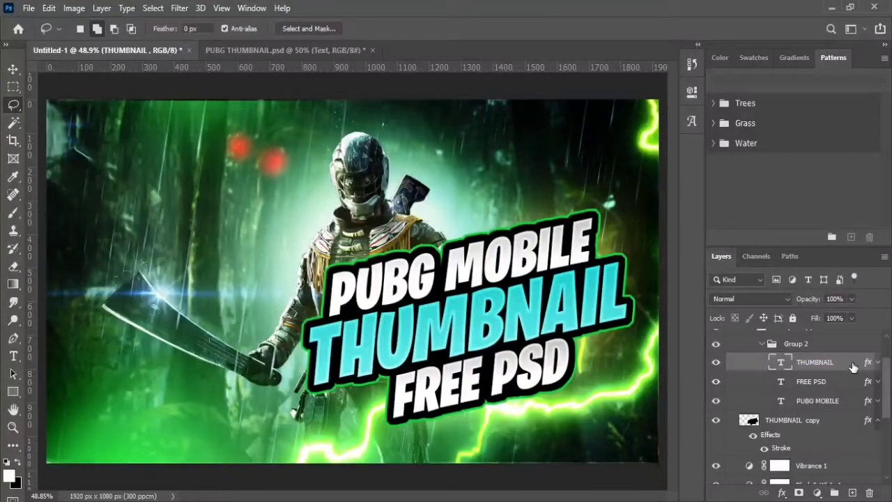
pyautogui.press('h')
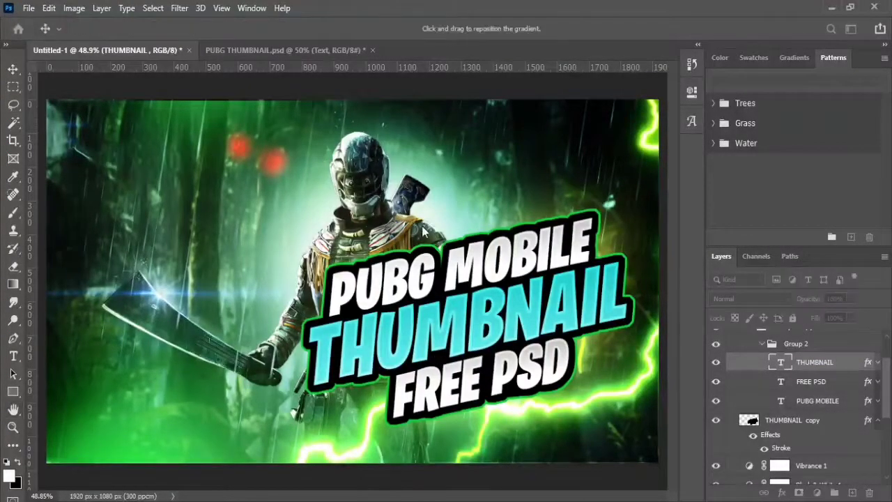
pyautogui.press('l')
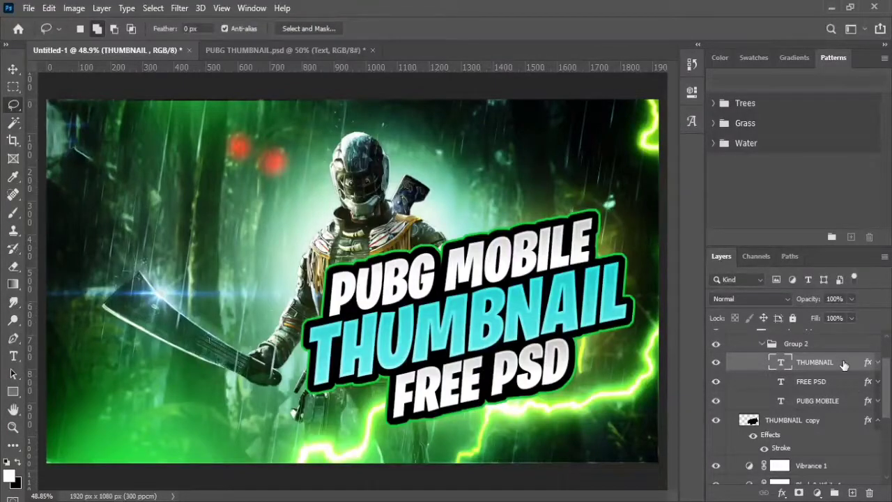
pyautogui.press('h')
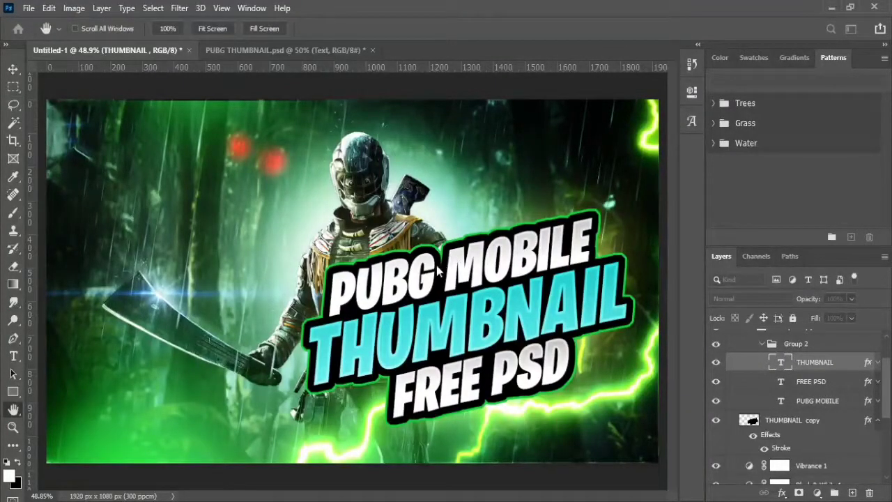
pyautogui.press('v')
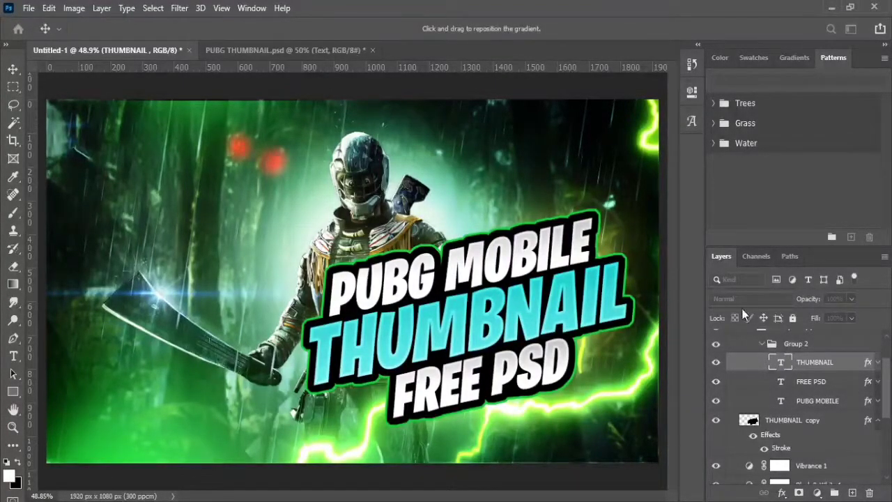
pyautogui.press('h')
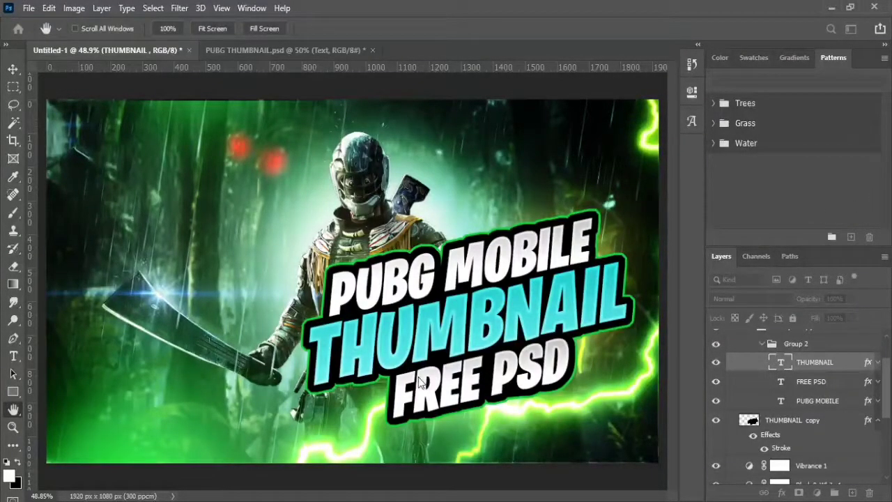
pyautogui.press('i')
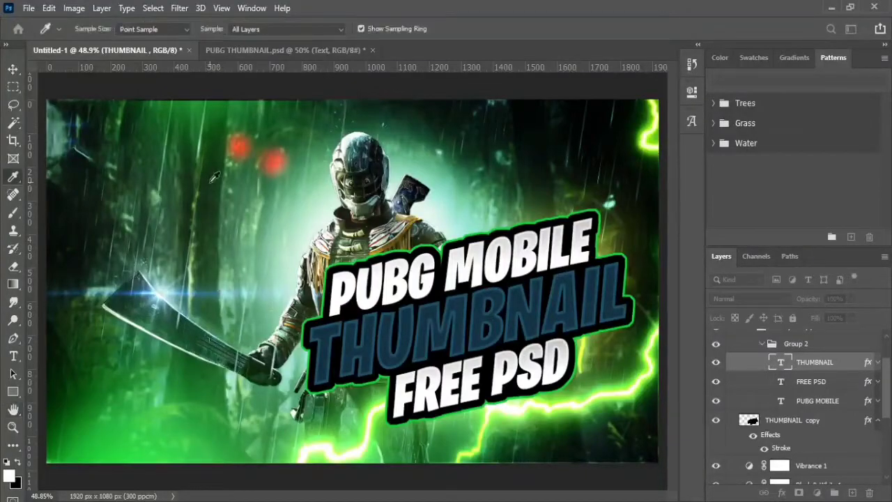
pyautogui.click(514, 244)
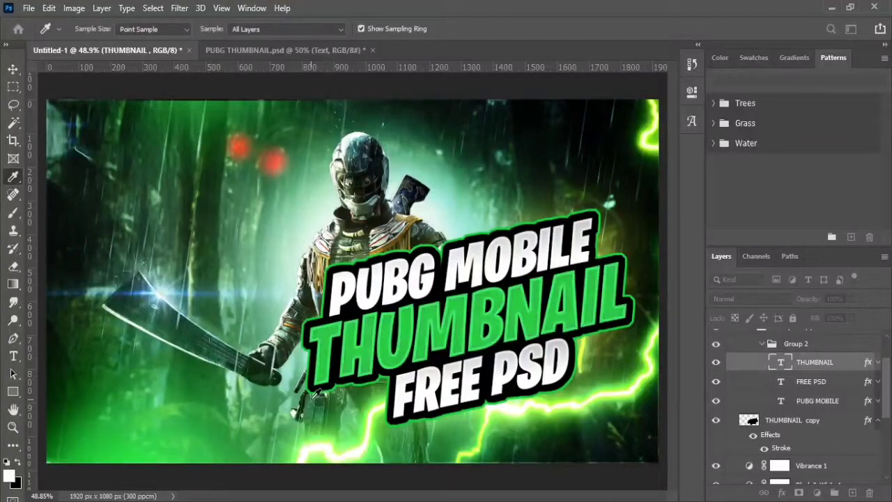
# Step: Try darker greens, then set the THUMBNAIL text to the lightning's green
pyautogui.click(120, 126)
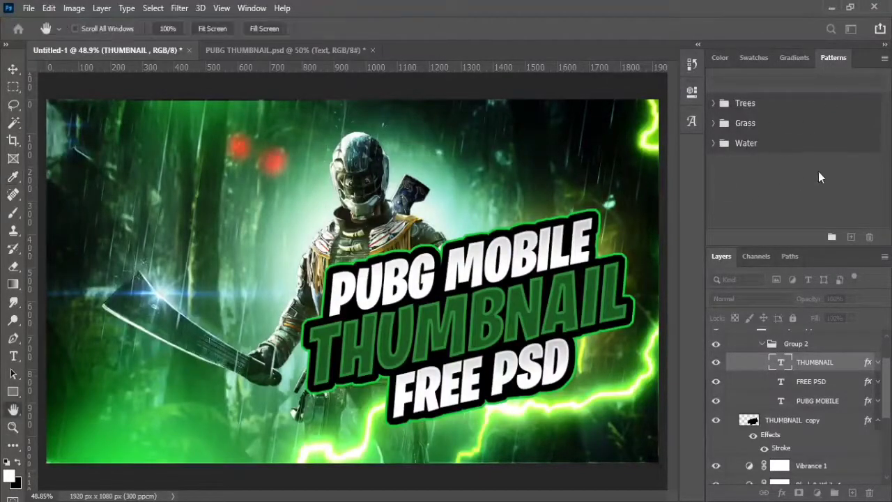
pyautogui.press('l')
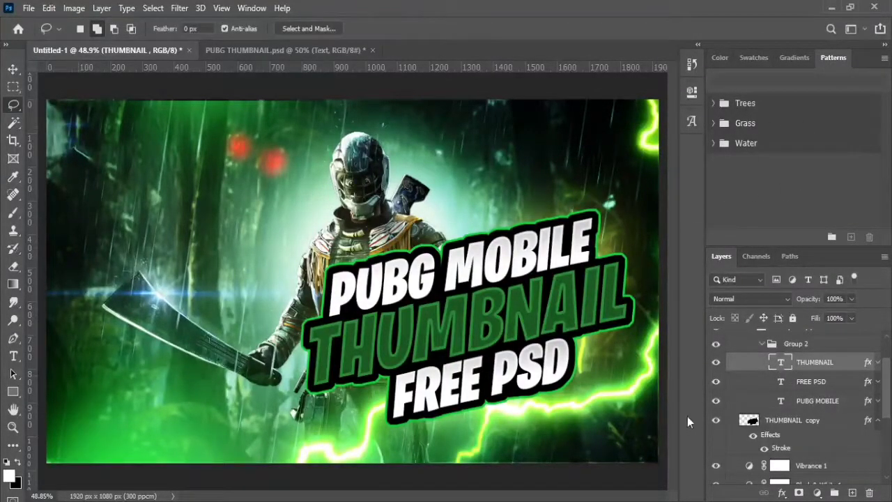
pyautogui.press('h')
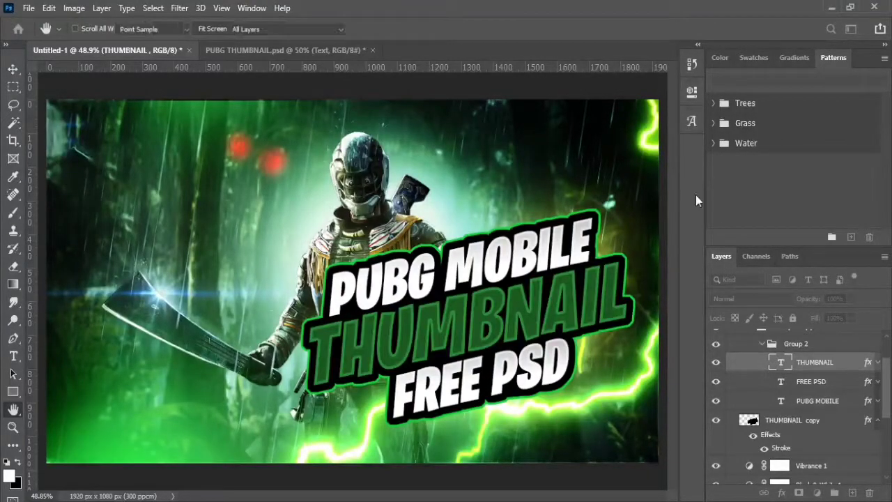
pyautogui.click(651, 95)
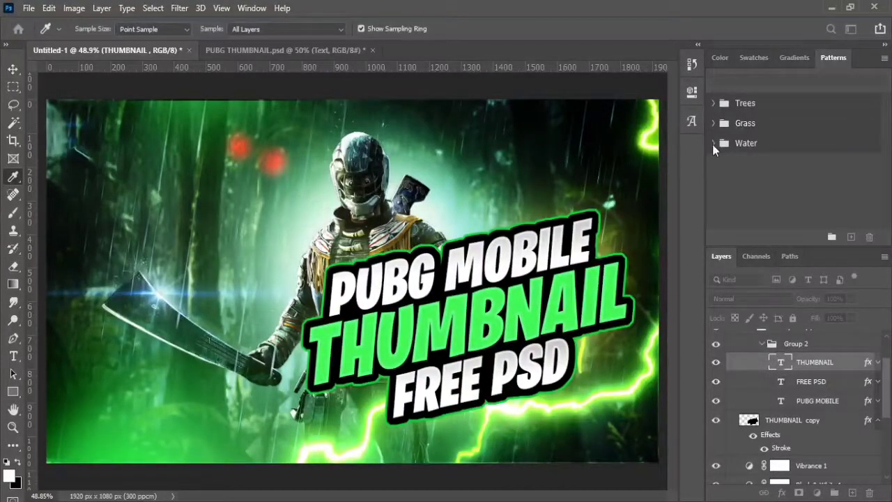
pyautogui.click(313, 446)
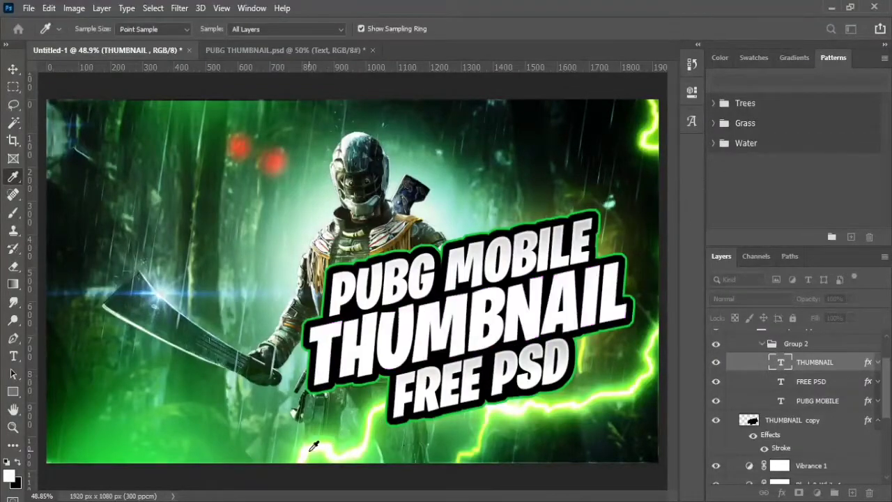
pyautogui.click(175, 436)
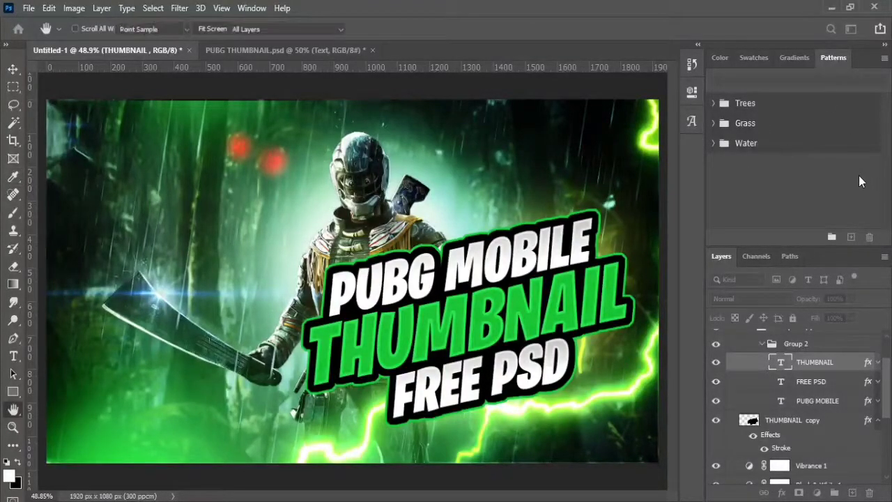
# Step: Toggle an adjustment layer to compare, then move the Text group out of CC
pyautogui.press('l')
pyautogui.scroll(-5, 808, 396)
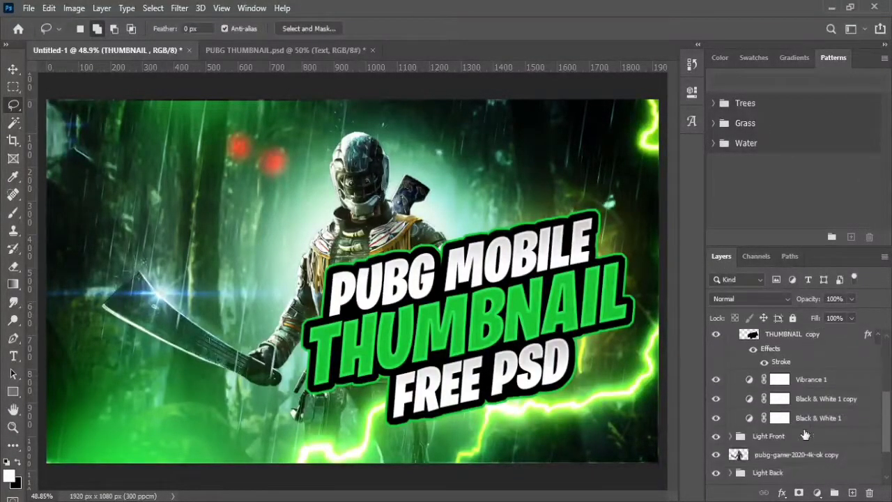
pyautogui.click(715, 418)
pyautogui.click(715, 417)
pyautogui.click(716, 398)
pyautogui.click(715, 399)
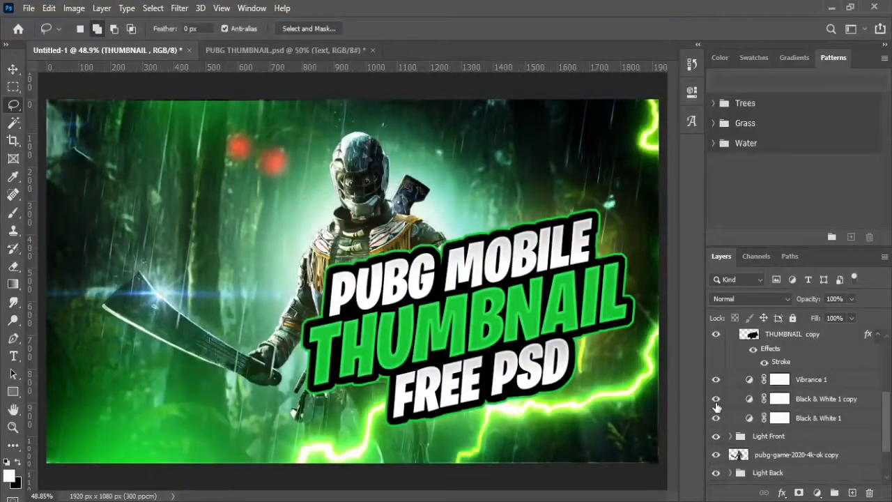
pyautogui.scroll(8, 886, 425)
pyautogui.click(736, 339)
pyautogui.click(733, 338)
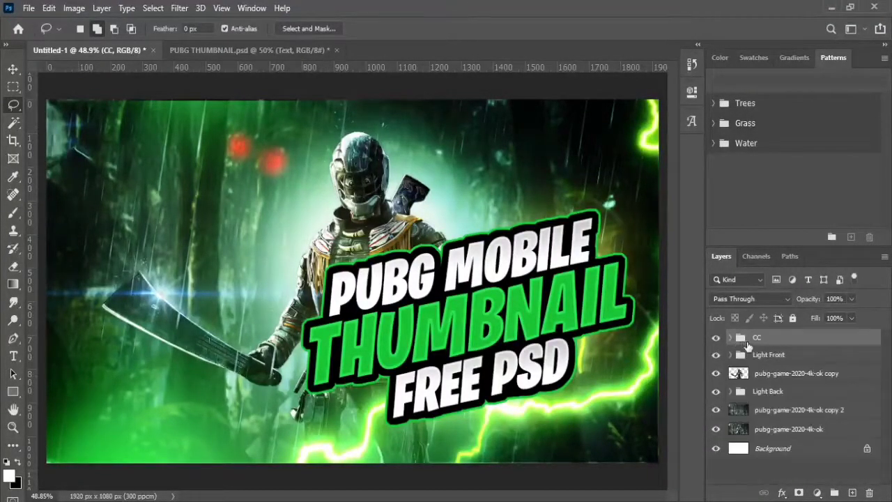
pyautogui.click(729, 339)
pyautogui.click(740, 354)
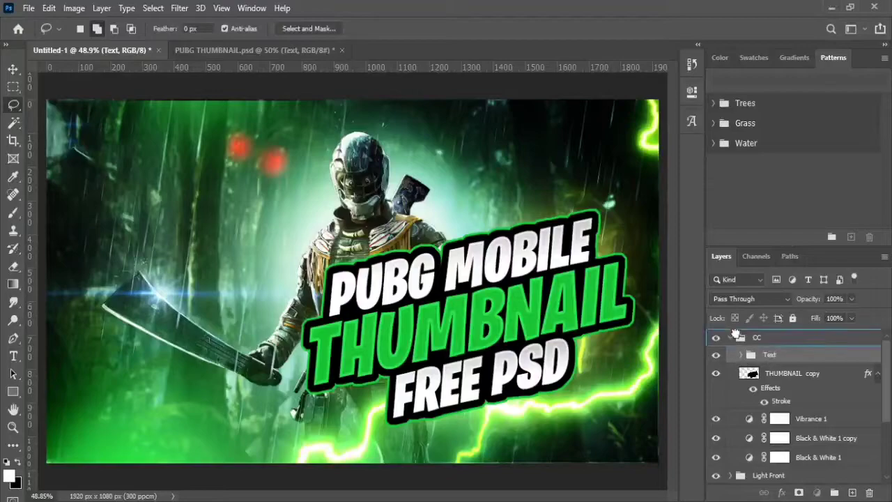
pyautogui.moveTo(745, 332); pyautogui.dragTo(743, 333)
pyautogui.click(729, 354)
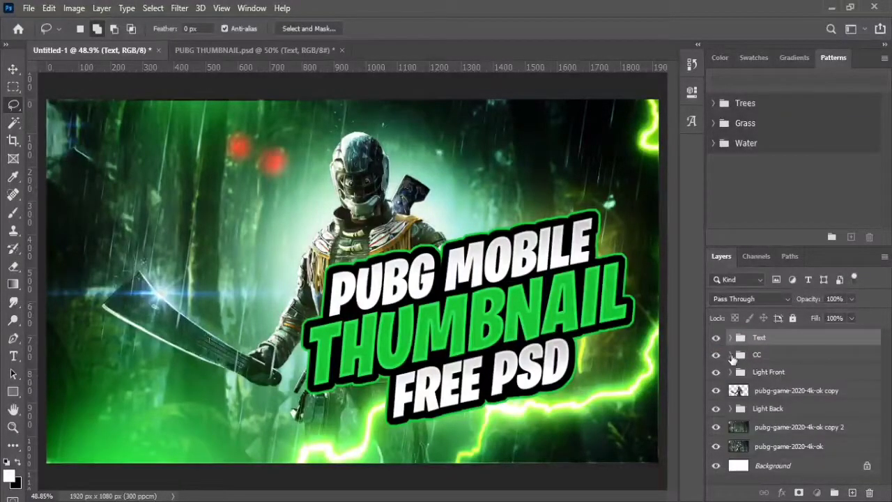
pyautogui.click(729, 355)
# Step: Put THUMBNAIL copy inside the Text group, collapse the groups, and move CC to the top
pyautogui.moveTo(791, 380)
pyautogui.mouseDown()
pyautogui.moveTo(755, 347)
pyautogui.moveTo(758, 338)
pyautogui.moveTo(780, 387)
pyautogui.moveTo(785, 368)
pyautogui.moveTo(781, 413)
pyautogui.mouseUp()
pyautogui.click(752, 372)
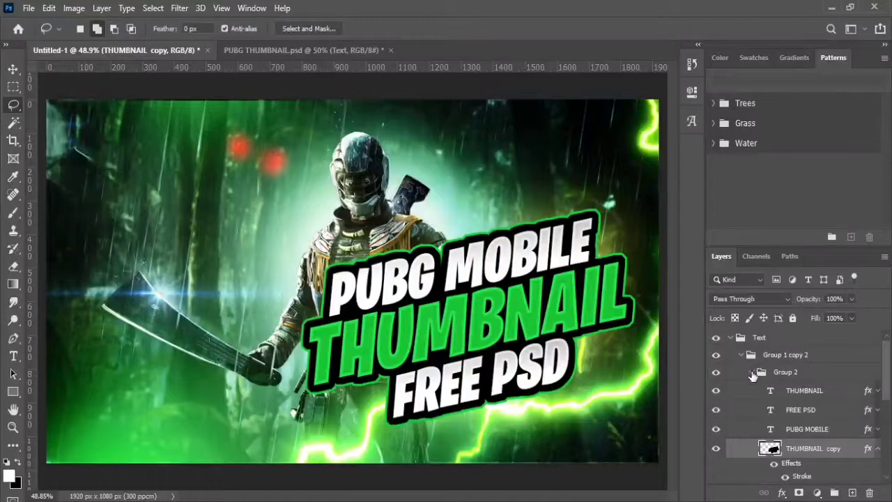
pyautogui.click(741, 355)
pyautogui.click(731, 337)
pyautogui.click(756, 357)
pyautogui.click(730, 354)
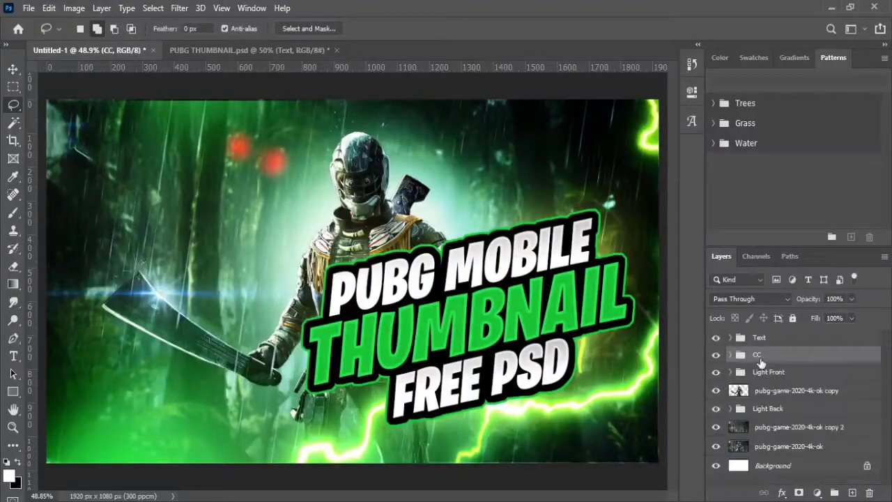
pyautogui.moveTo(756, 355)
pyautogui.mouseDown()
pyautogui.moveTo(739, 333)
pyautogui.moveTo(753, 363)
pyautogui.mouseUp()
pyautogui.hotkey('ctrl', 'z')
pyautogui.hotkey('ctrl', 'z')
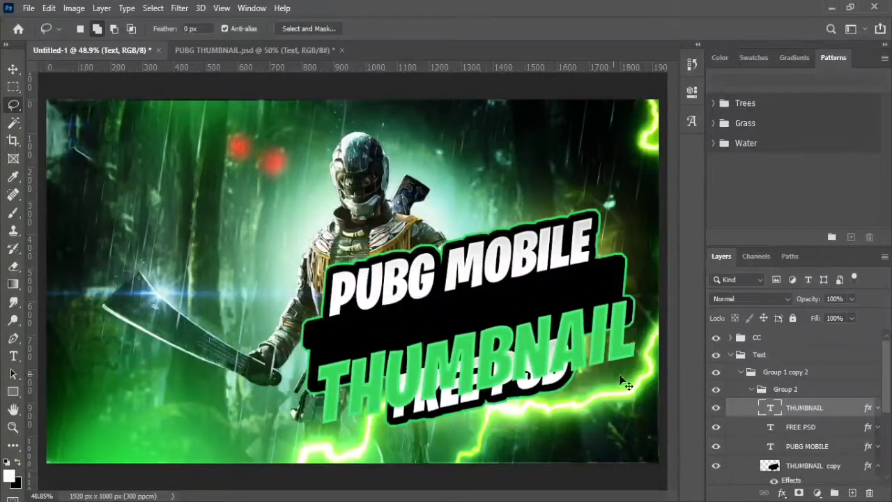
pyautogui.click(730, 355)
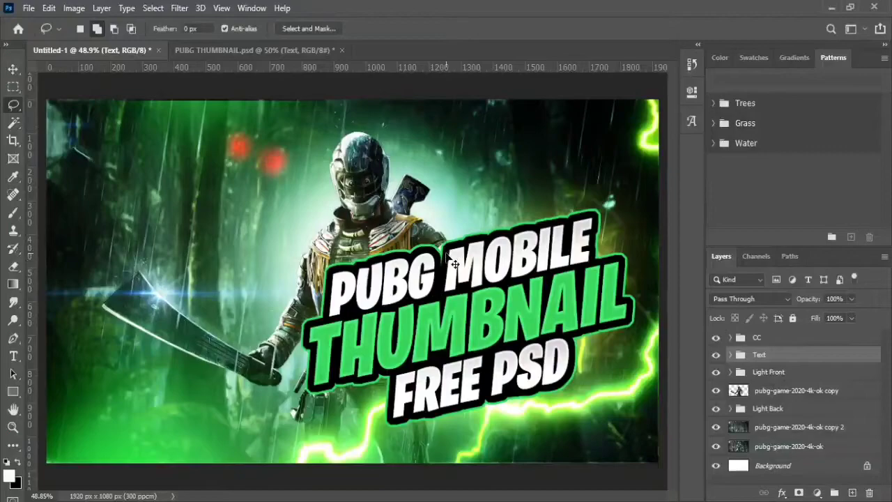
pyautogui.hotkey('ctrl', 't')
# Step: Nudge the title right and down, then place Light Front above the Text group
pyautogui.moveTo(477, 284); pyautogui.dragTo(486, 308)
pyautogui.press('Return')
pyautogui.click(768, 371)
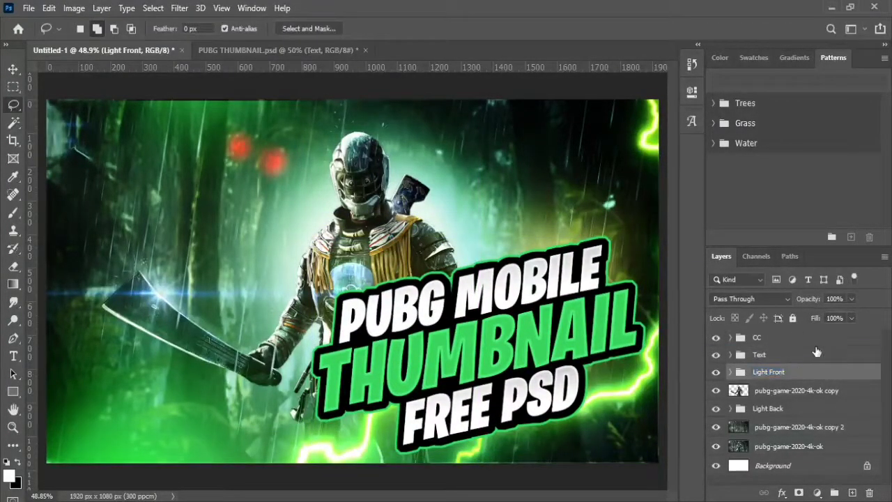
pyautogui.moveTo(816, 352); pyautogui.dragTo(815, 348)
# Step: Move the Text group slightly higher, then hide the CC, Light Front and Text groups
pyautogui.click(759, 372)
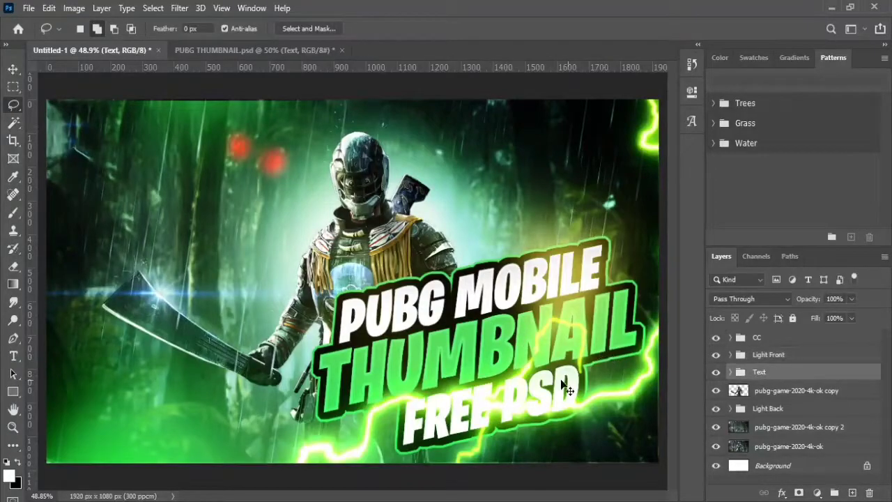
pyautogui.hotkey('ctrl', 't')
pyautogui.moveTo(488, 314); pyautogui.dragTo(491, 335)
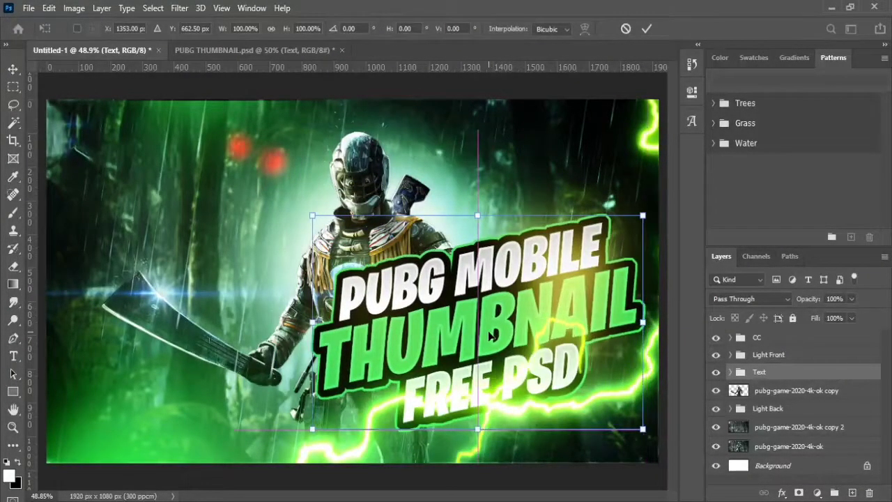
pyautogui.press('Return')
pyautogui.press('l')
pyautogui.click(768, 355)
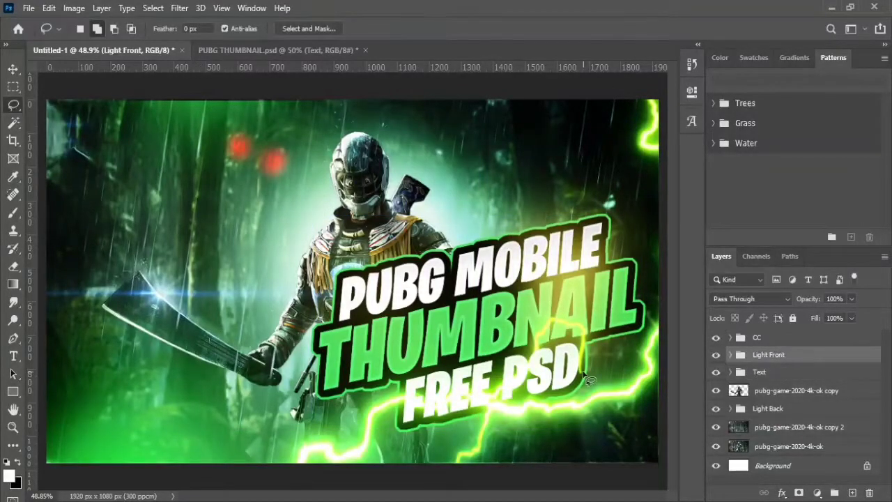
pyautogui.press('v')
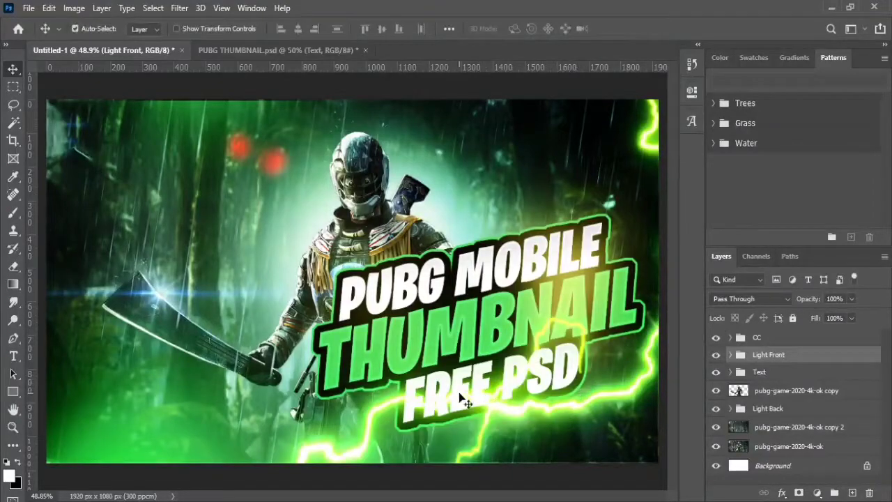
pyautogui.moveTo(715, 337); pyautogui.dragTo(715, 371)
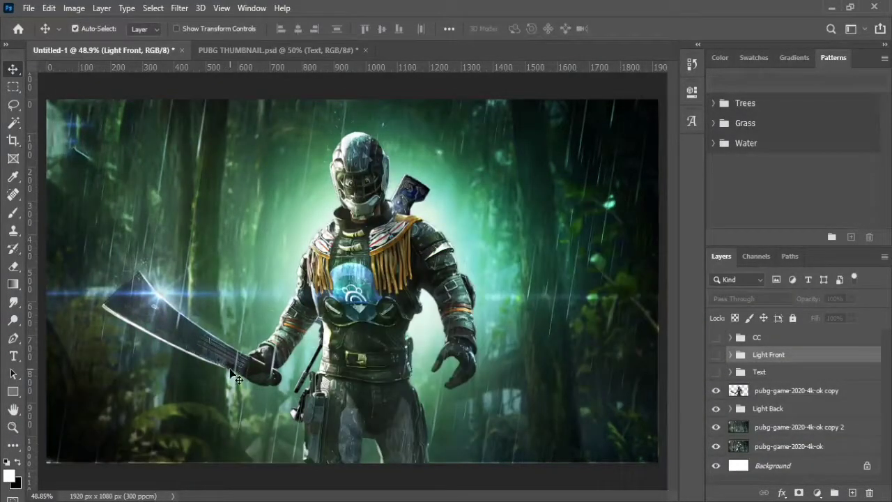
# Step: Select the soldier cutout minus the hand and copy the machete blade to Layer 16
pyautogui.hotkey('ctrl', '1')
pyautogui.moveTo(392, 499); pyautogui.dragTo(803, 401)
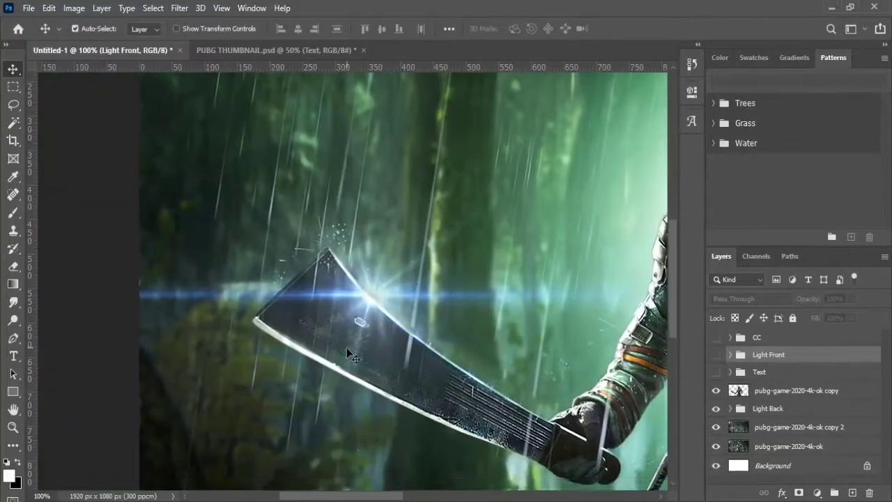
pyautogui.click(742, 391)
pyautogui.keyDown('ctrl'); pyautogui.click(743, 395); pyautogui.keyUp('ctrl')
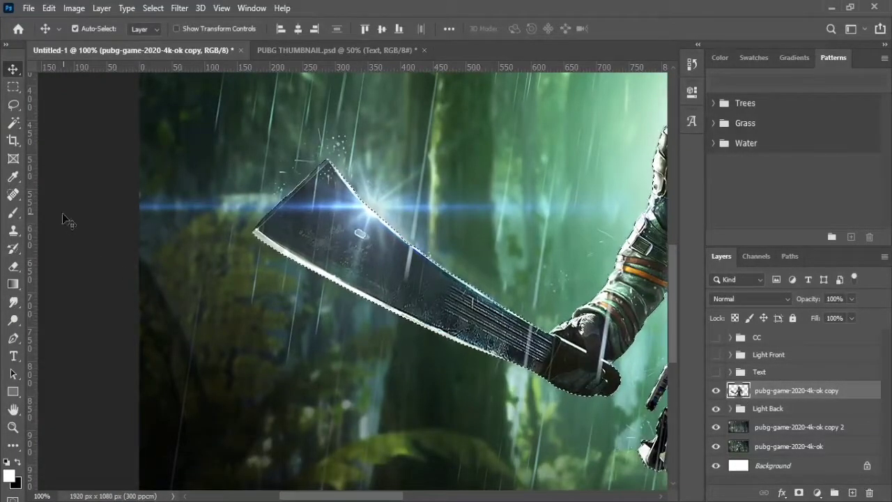
pyautogui.press('l')
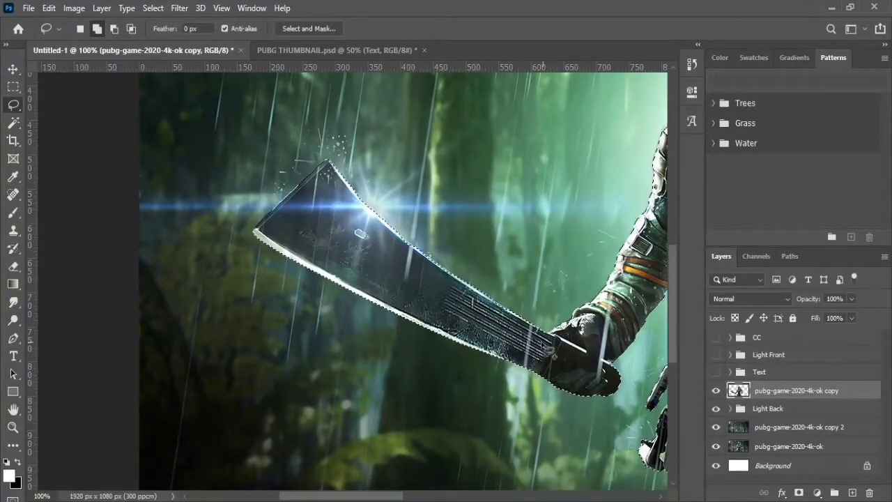
pyautogui.scroll(3, 569, 349)
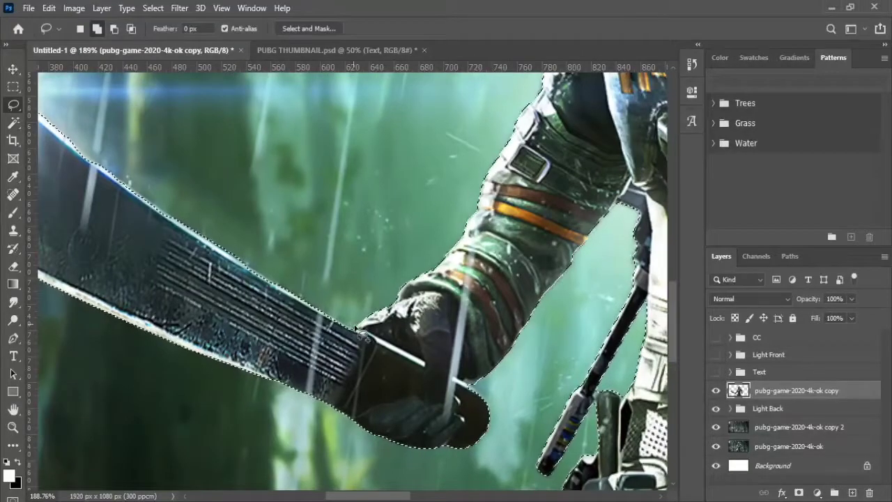
pyautogui.moveTo(363, 334)
pyautogui.mouseDown()
pyautogui.moveTo(333, 425)
pyautogui.moveTo(363, 334)
pyautogui.moveTo(354, 404)
pyautogui.moveTo(373, 297)
pyautogui.mouseUp()
pyautogui.hotkey('ctrl', '0')
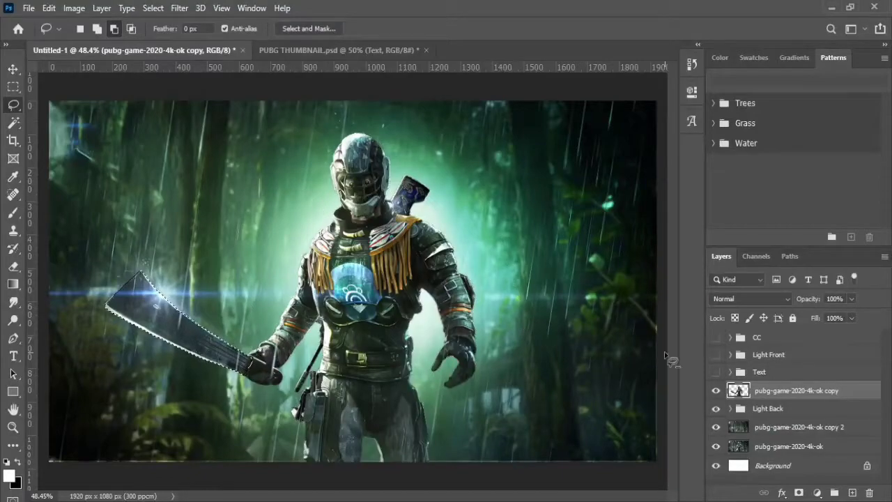
pyautogui.hotkey('ctrl', 'j')
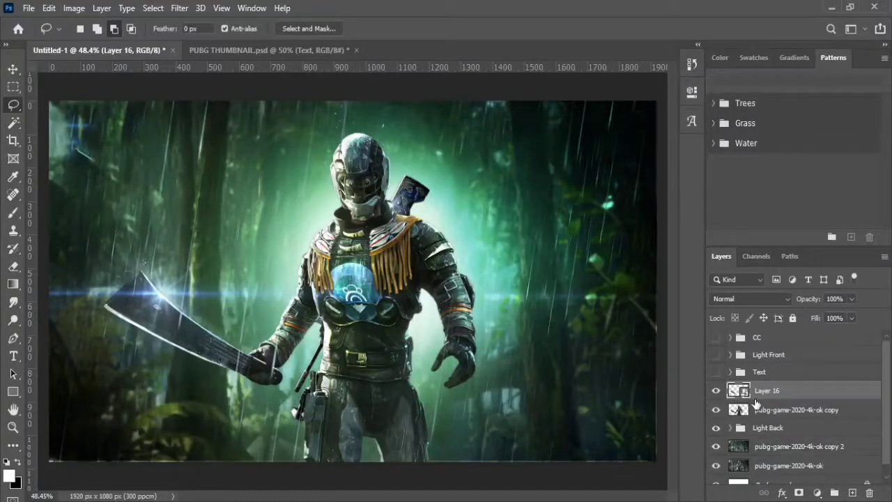
# Step: Duplicate the blade in Linear Dodge (Add) mode and stack Gaussian-blurred copies for a glow
pyautogui.hotkey('ctrl', 'j')
pyautogui.hotkey('shift', 'alt', 'a')
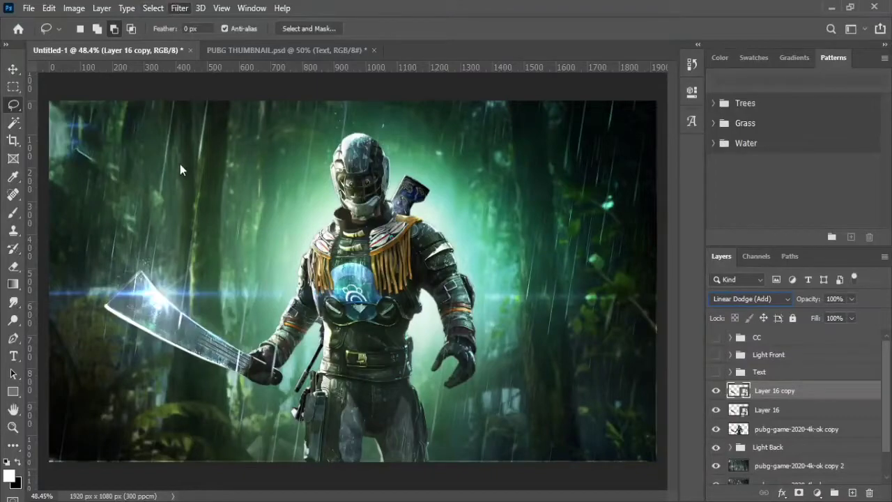
pyautogui.hotkey('ctrl', 'alt', 'f')
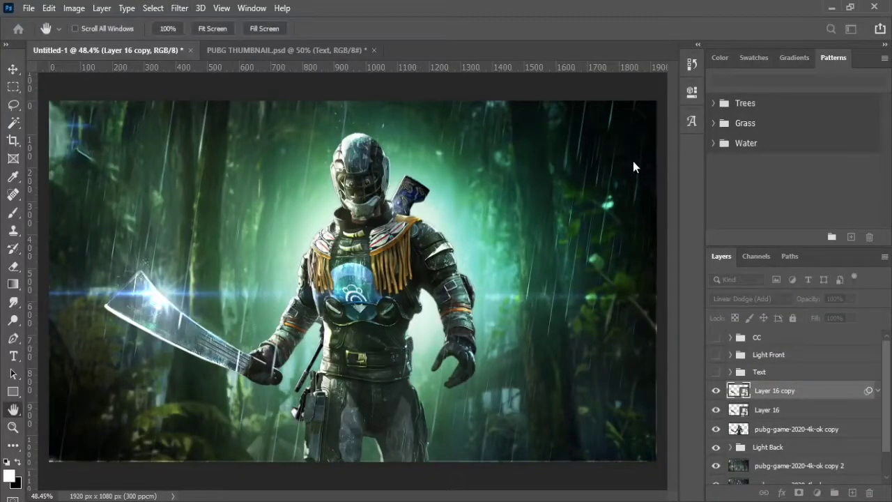
pyautogui.hotkey('ctrl', 'j')
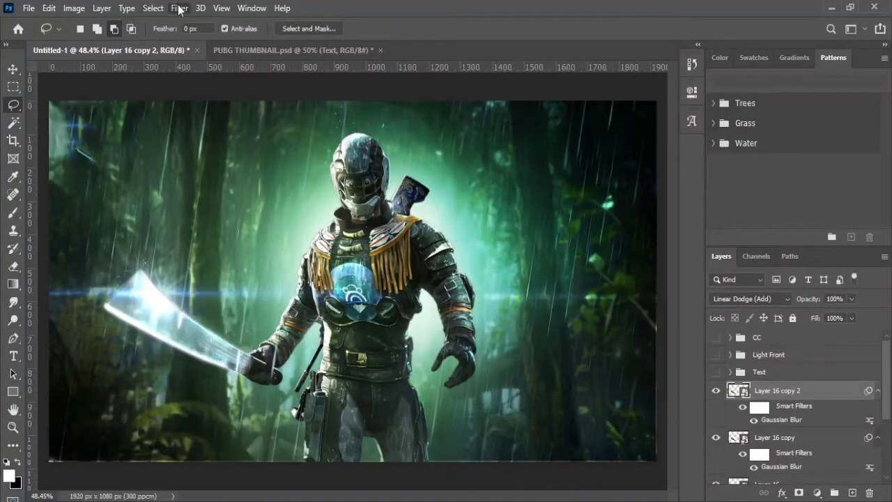
pyautogui.hotkey('ctrl', 'alt', 'f')
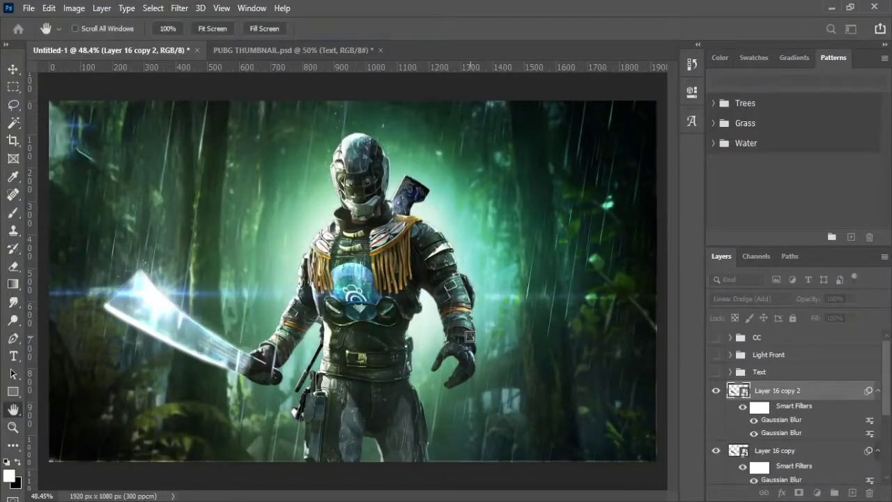
# Step: Add another re-blurred glow copy and scroll down the Layers panel
pyautogui.press('l')
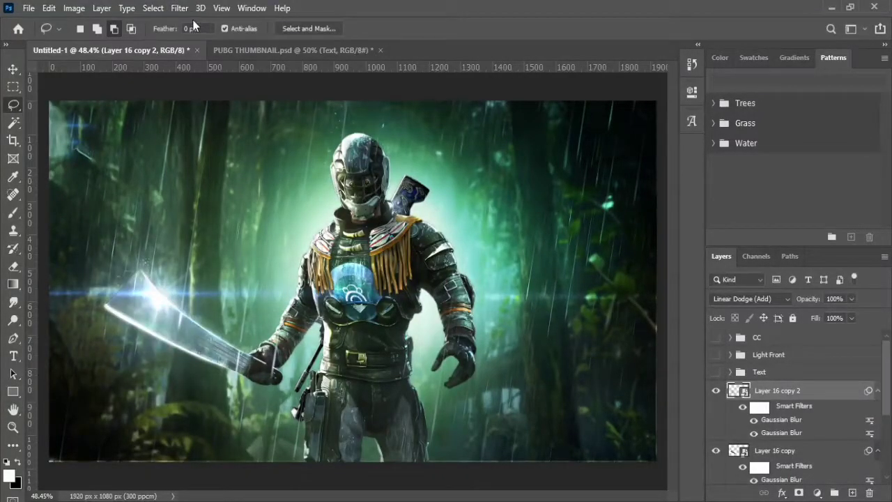
pyautogui.hotkey('ctrl', 'j')
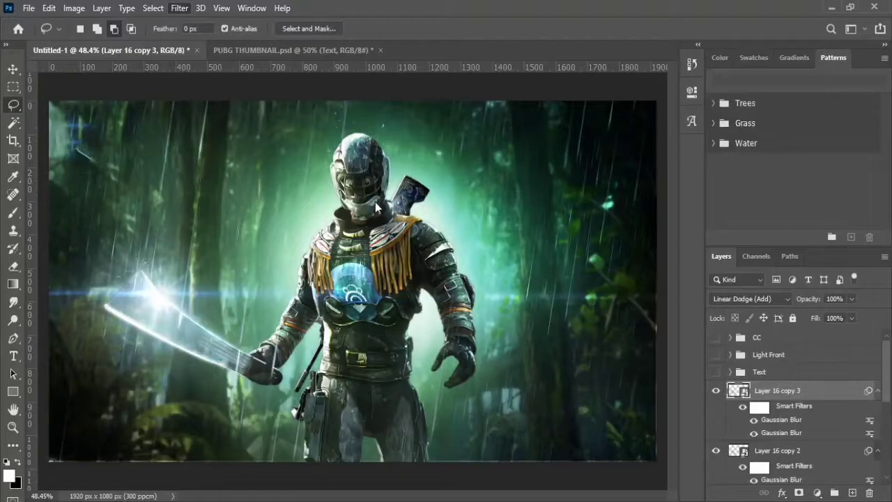
pyautogui.hotkey('ctrl', 'alt', 'f')
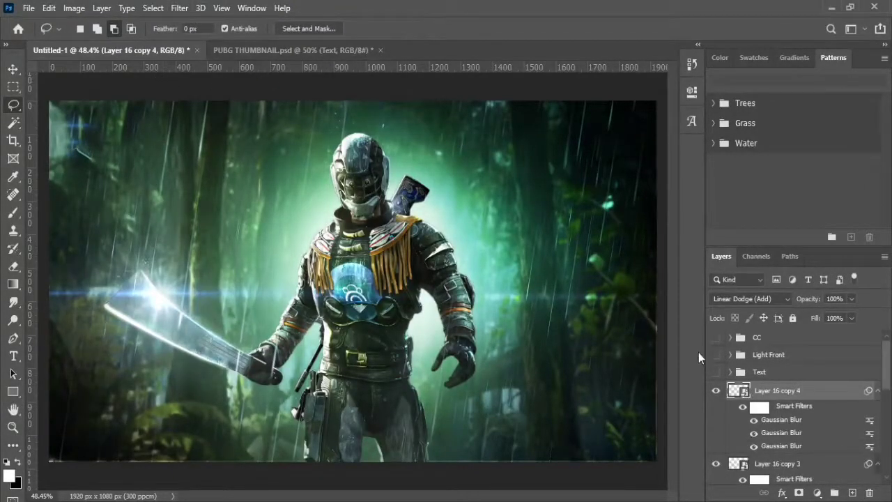
pyautogui.scroll(-1, 717, 395)
pyautogui.scroll(-1, 723, 391)
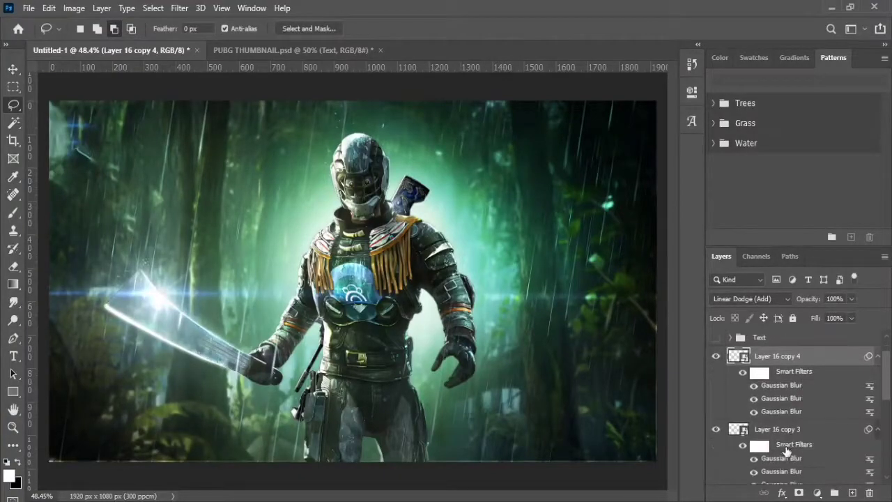
pyautogui.scroll(-4, 780, 375)
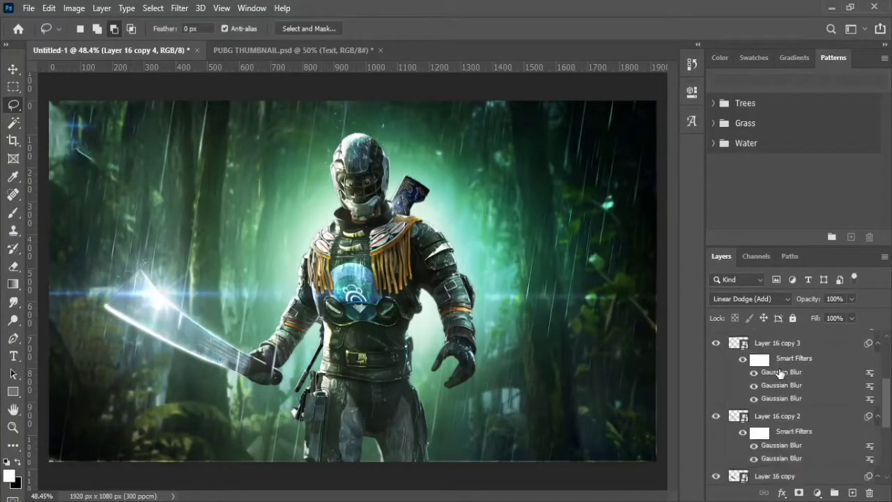
pyautogui.scroll(-2, 782, 383)
pyautogui.scroll(-2, 785, 395)
# Step: Delete the extra glow copies, then add more duplicated, re-blurred glow layers
pyautogui.keyDown('shift'); pyautogui.click(777, 338); pyautogui.keyUp('shift')
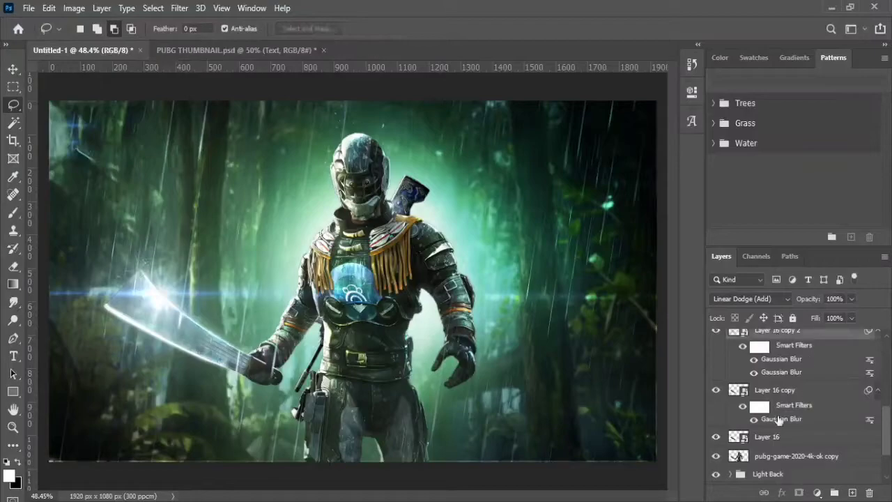
pyautogui.press('Delete')
pyautogui.scroll(2, 780, 390)
pyautogui.hotkey('ctrl', 'j')
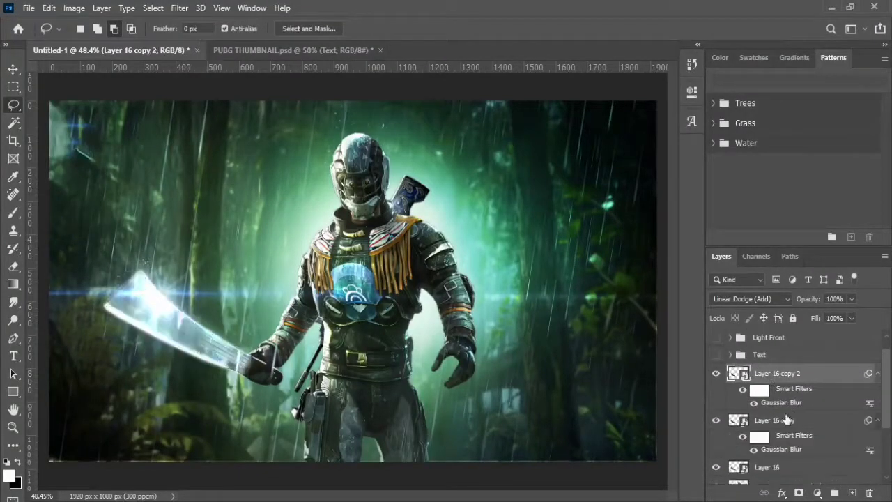
pyautogui.click(179, 8)
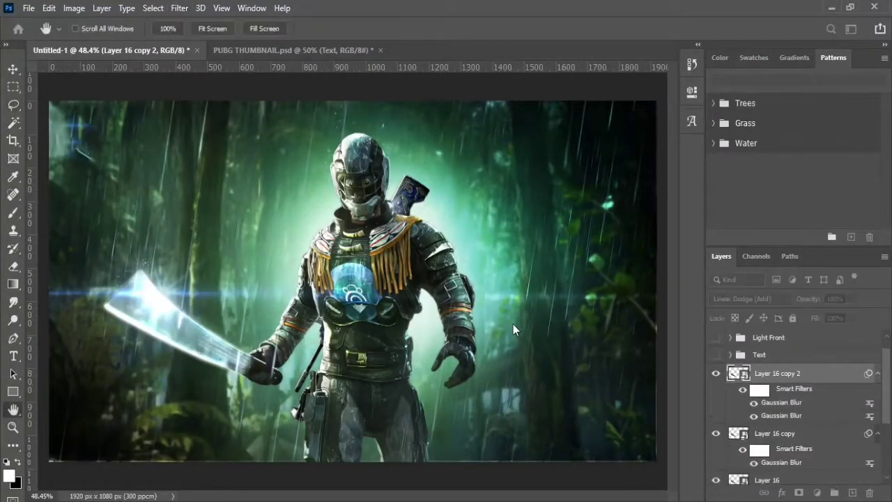
pyautogui.hotkey('ctrl', 'j')
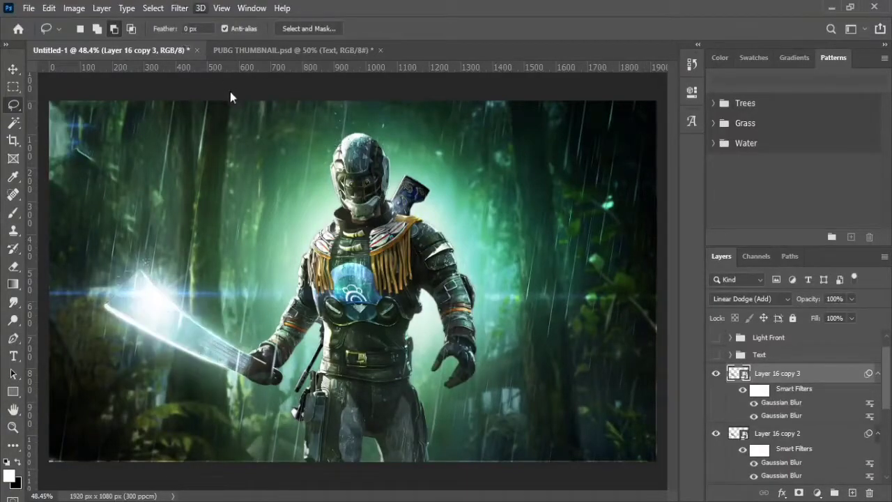
pyautogui.hotkey('ctrl', 'f')
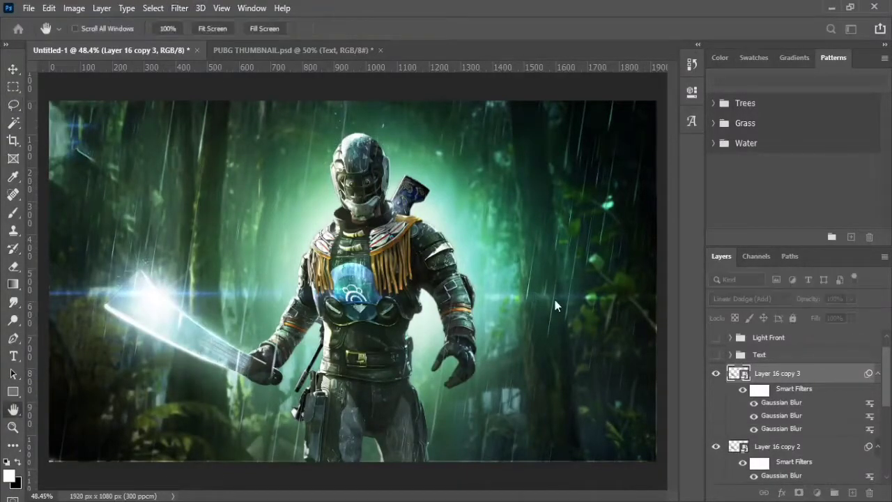
pyautogui.hotkey('ctrl', 'j')
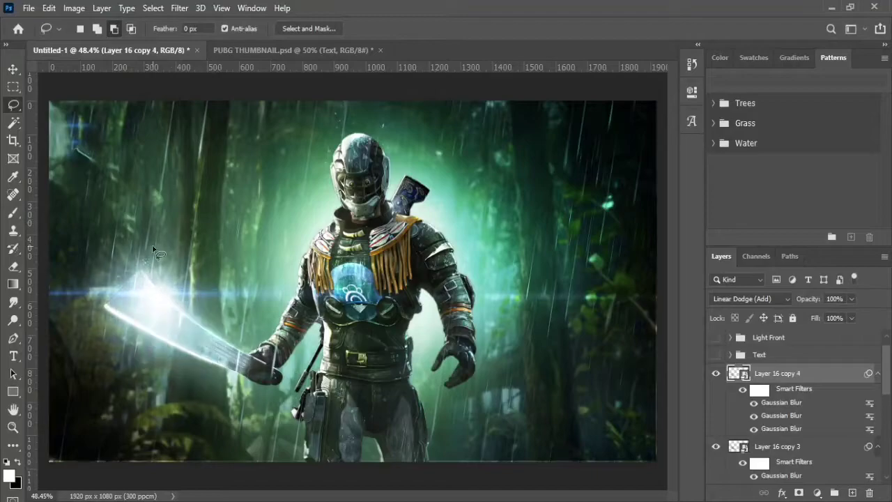
pyautogui.hotkey('ctrl', 'f')
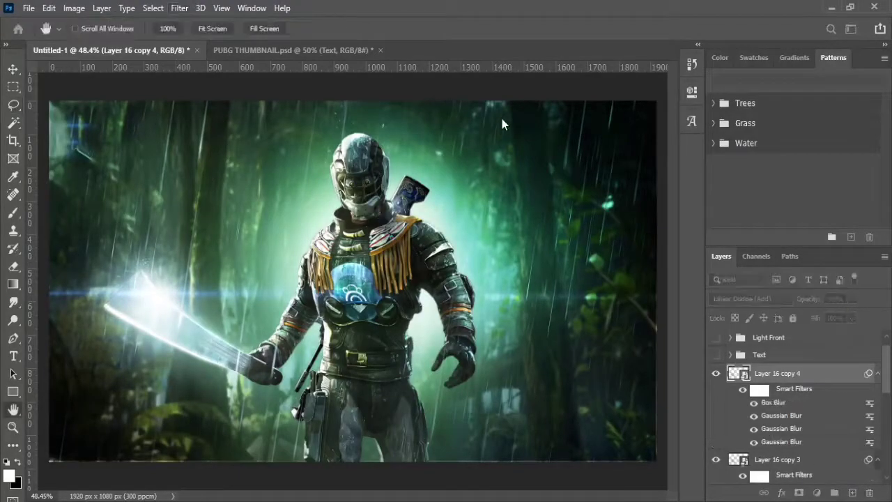
# Step: Delete the extra glow copies, undo, and redo the deletion to compare
pyautogui.scroll(-1, 832, 413)
pyautogui.scroll(-1, 833, 413)
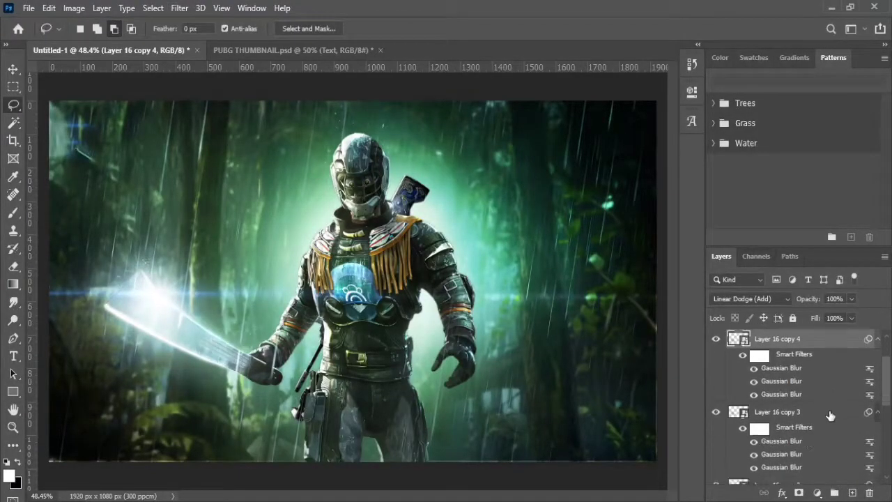
pyautogui.scroll(1, 806, 412)
pyautogui.press('Delete')
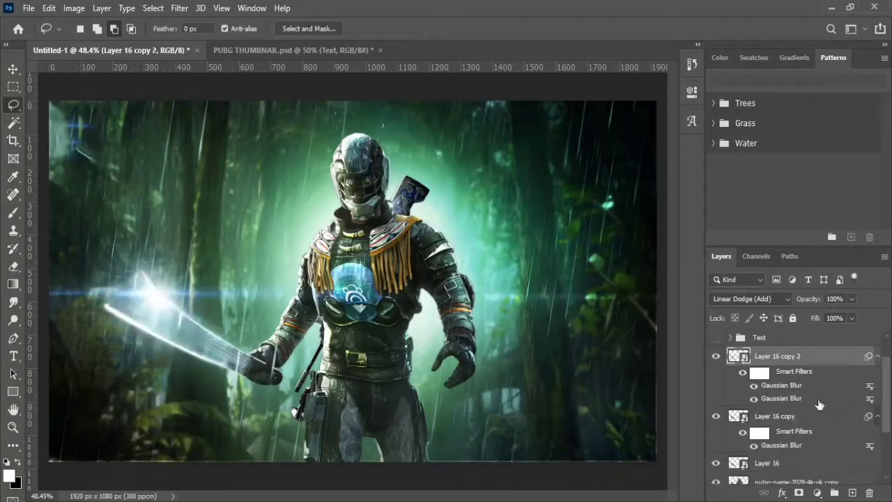
pyautogui.press('Delete')
pyautogui.press('Delete')
pyautogui.hotkey('ctrl', 'z')
pyautogui.hotkey('ctrl', 'z')
pyautogui.hotkey('ctrl', 'z')
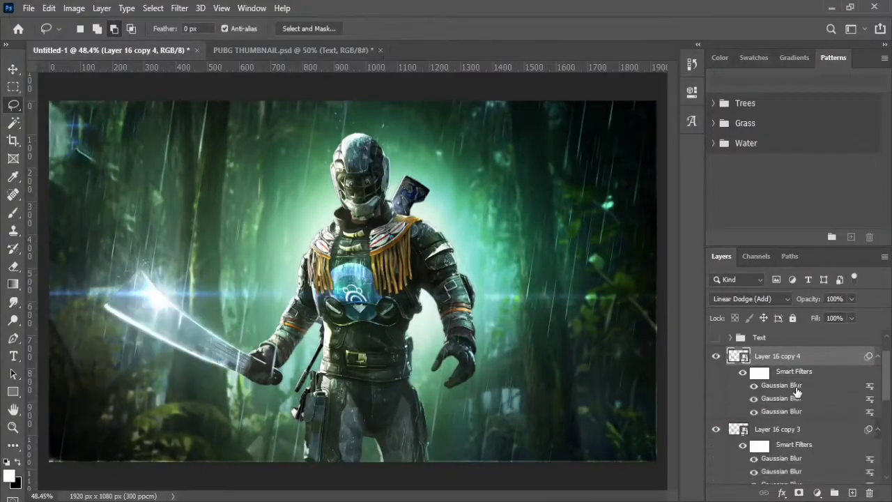
pyautogui.hotkey('ctrl', 'shift', 'z')
pyautogui.hotkey('ctrl', 'shift', 'z')
pyautogui.hotkey('ctrl', 'shift', 'z')
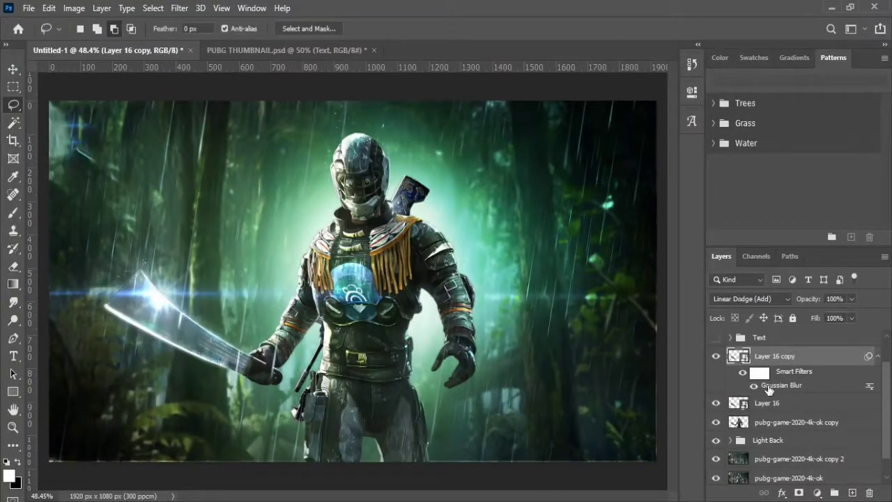
# Step: Duplicate the glow layer repeatedly until the stack reaches Layer 16 copy 6
pyautogui.hotkey('ctrl', 'z')
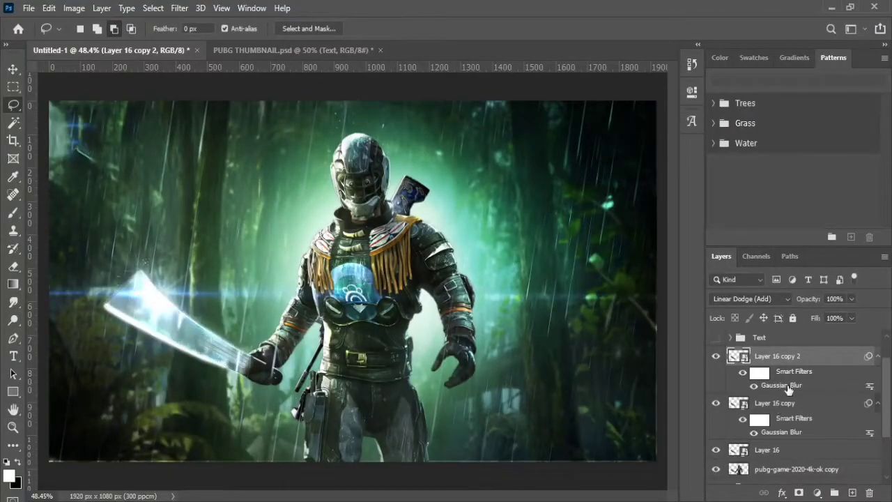
pyautogui.press('space')
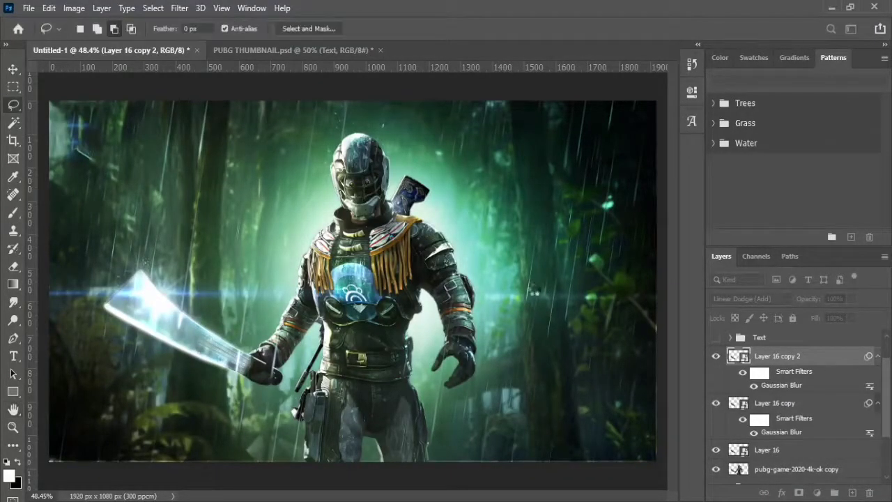
pyautogui.hotkey('ctrl', 'shift', 'z')
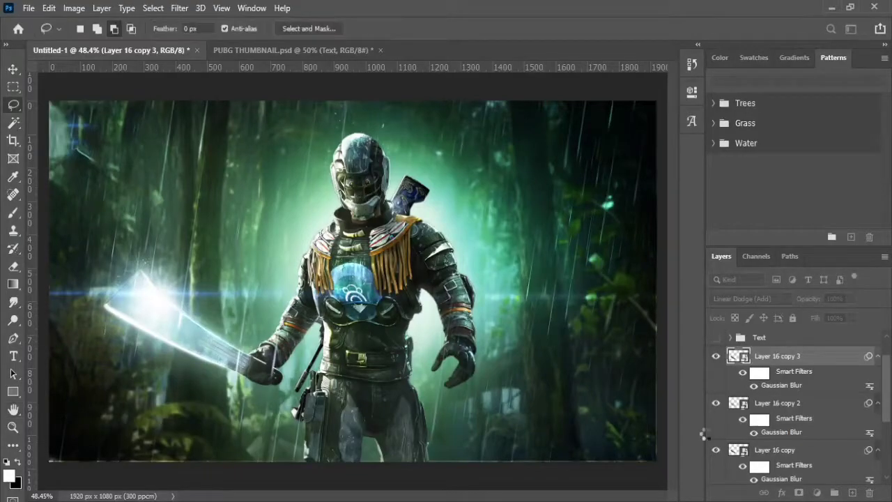
pyautogui.hotkey('ctrl', 'j')
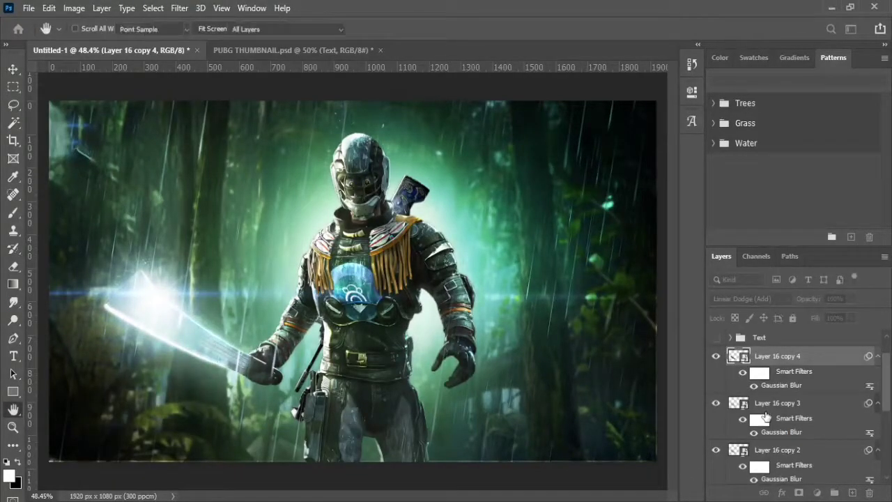
pyautogui.hotkey('ctrl', 'j')
pyautogui.press('space')
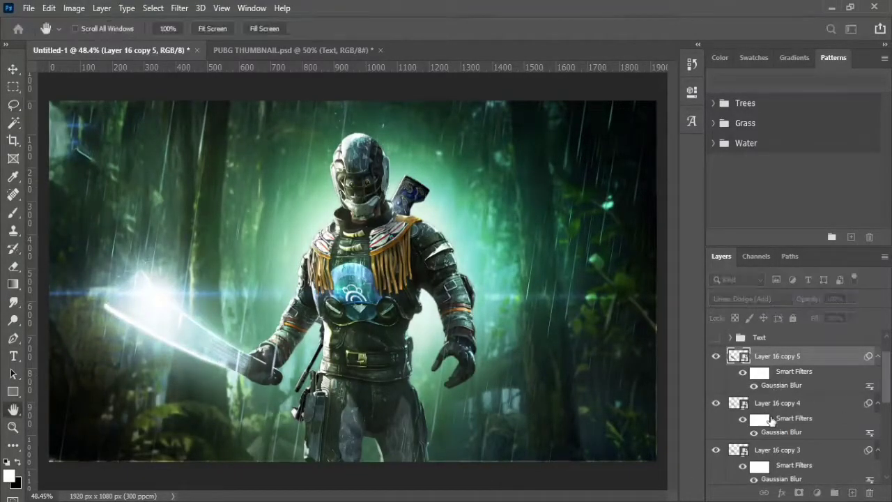
pyautogui.hotkey('ctrl', 'j')
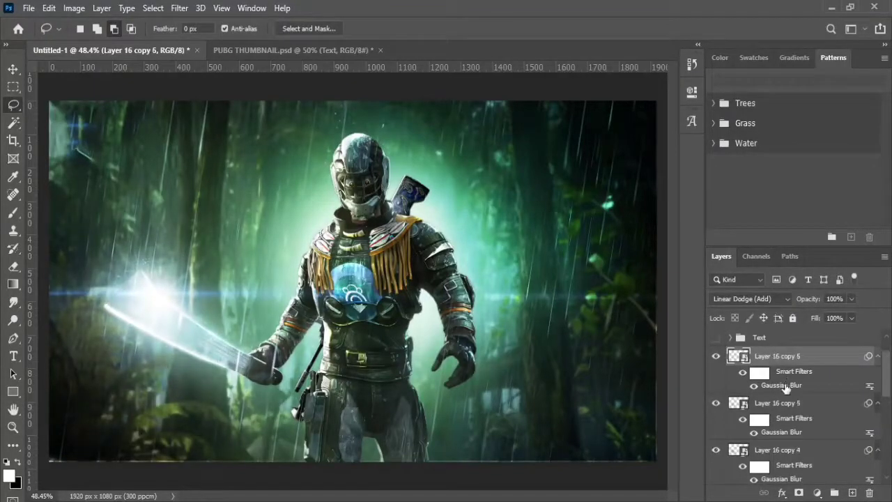
pyautogui.press('space')
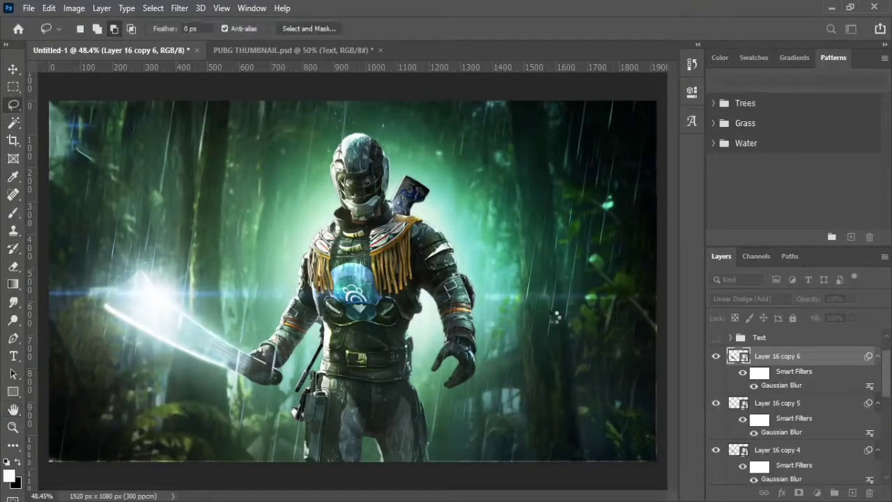
pyautogui.scroll(2, 728, 390)
# Step: Show all hidden layers again and zoom to a 50% view
pyautogui.keyDown('alt'); pyautogui.click(717, 390); pyautogui.keyUp('alt')
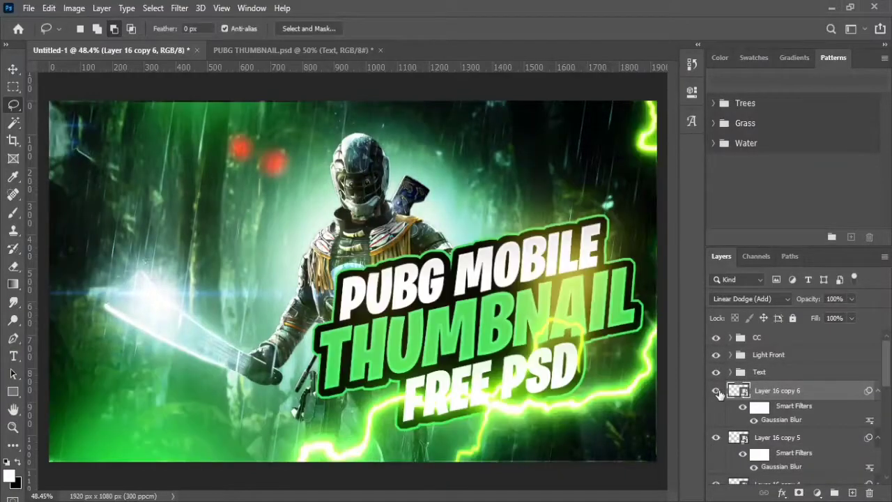
pyautogui.hotkey('ctrl', '-')
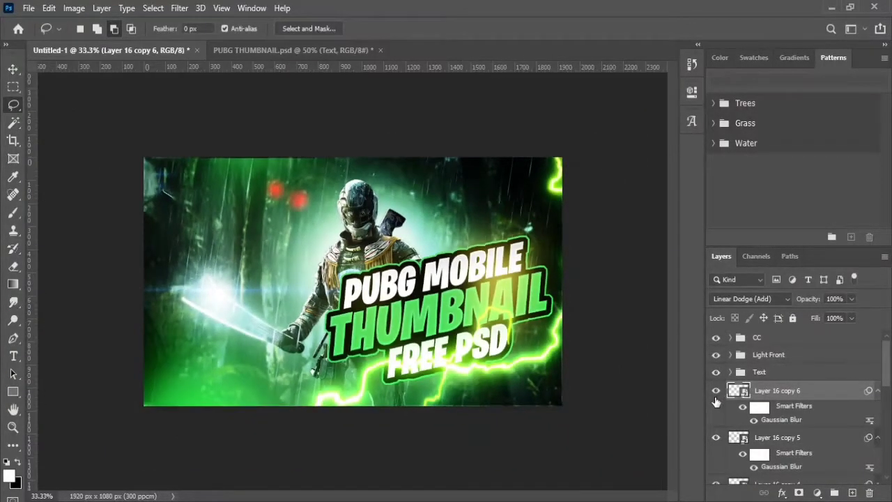
pyautogui.hotkey('ctrl', '+')
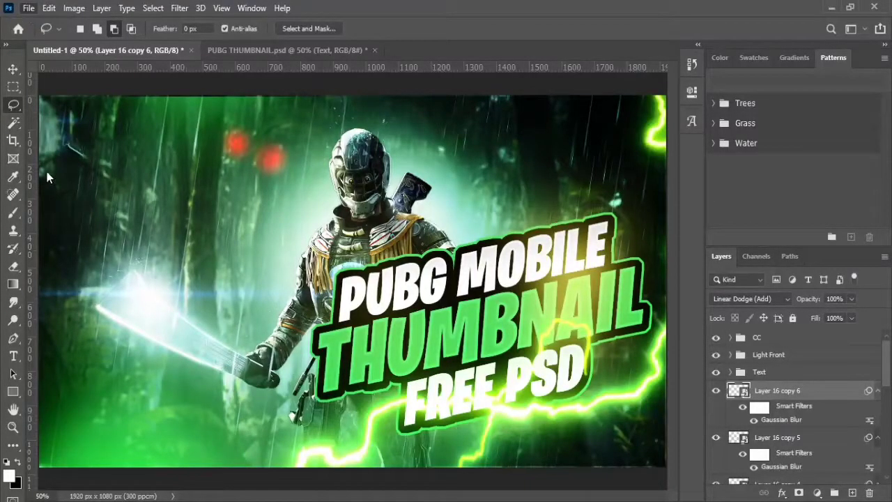
# Step: Stamp all visible layers onto new Layer 17 and toggle it to compare the grade
pyautogui.click(851, 493)
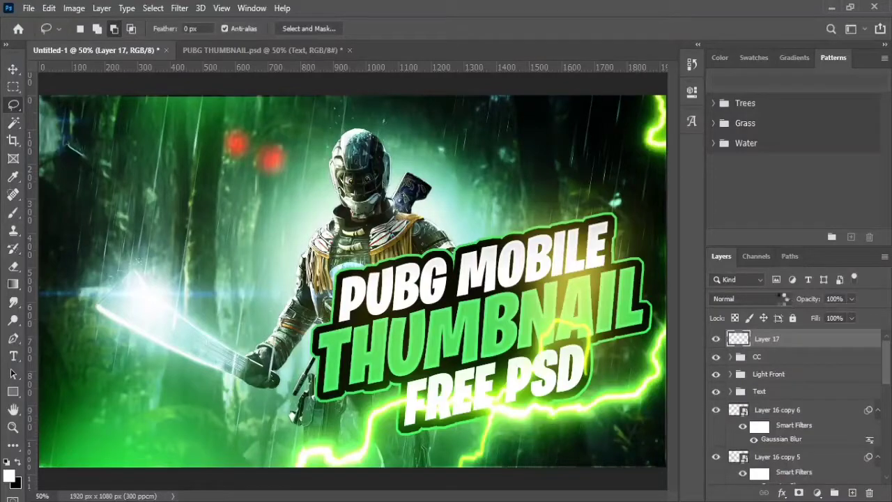
pyautogui.hotkey('ctrl', 'shift', 'alt', 'e')
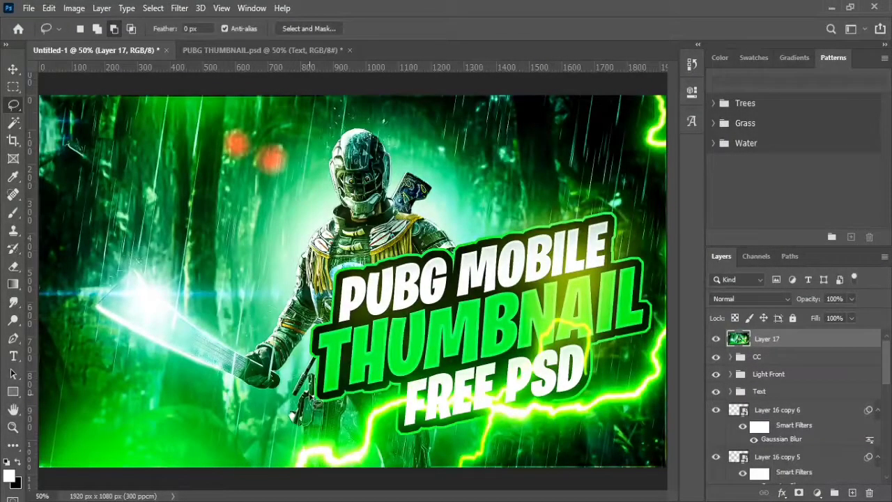
pyautogui.click(716, 339)
pyautogui.click(715, 339)
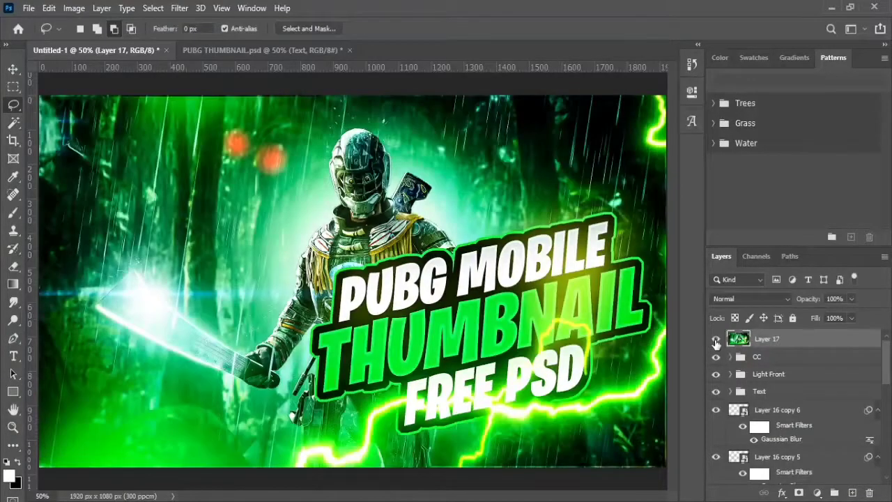